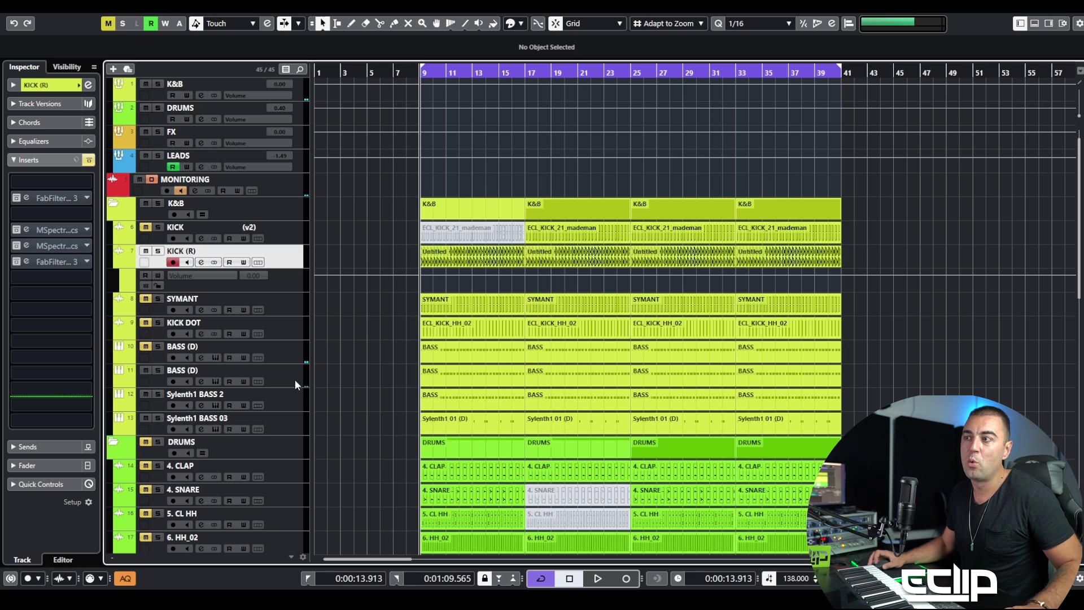
{"action": "left_click", "coordinate": [287, 373]}
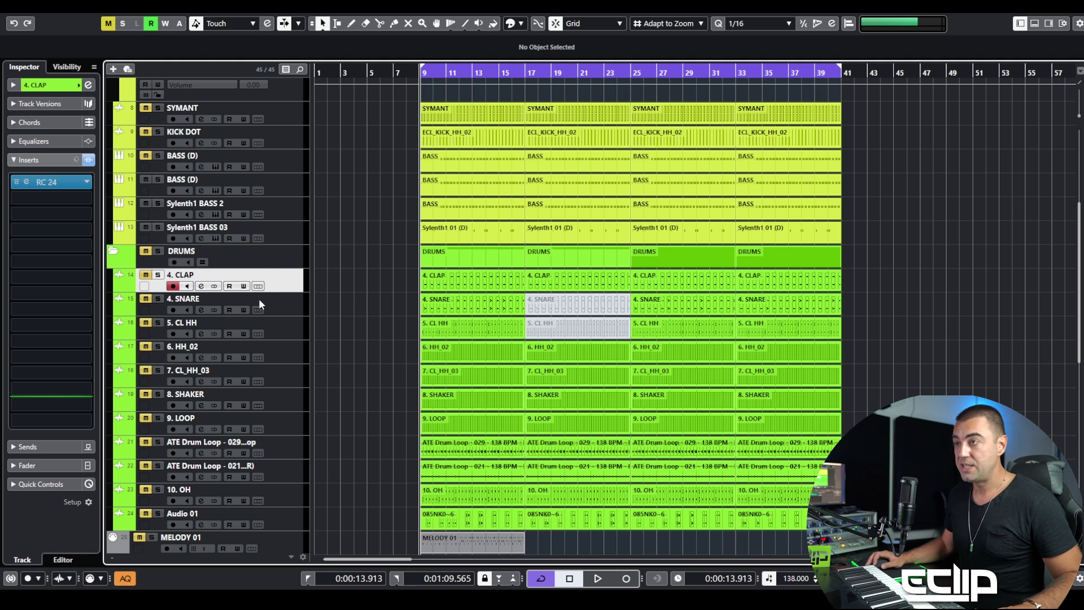
{"action": "left_click_drag", "start_coordinate": [379, 277], "coordinate": [490, 511]}
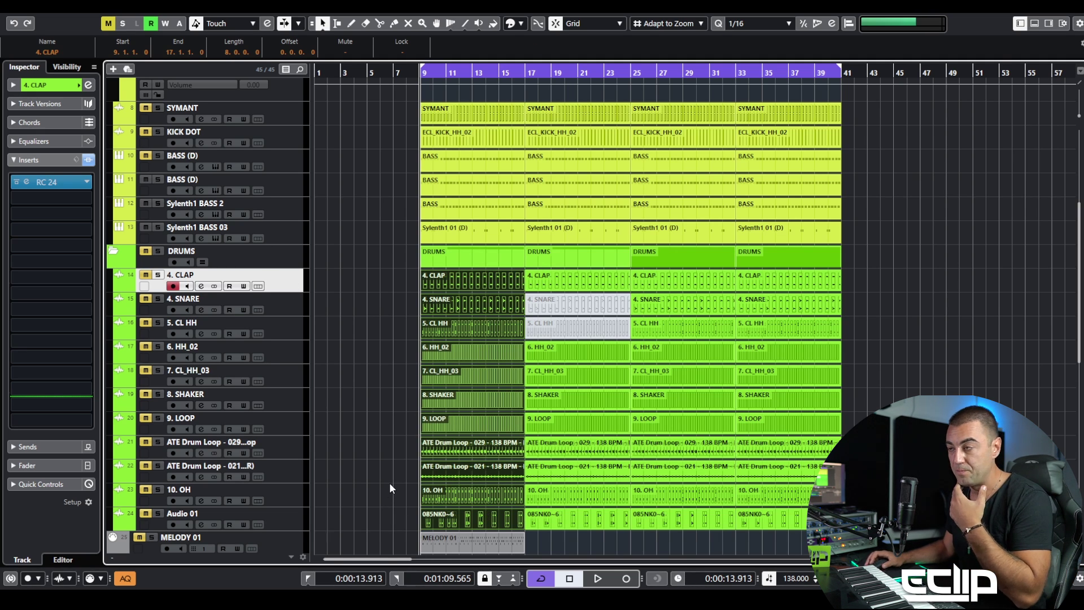
{"action": "left_click", "coordinate": [382, 433]}
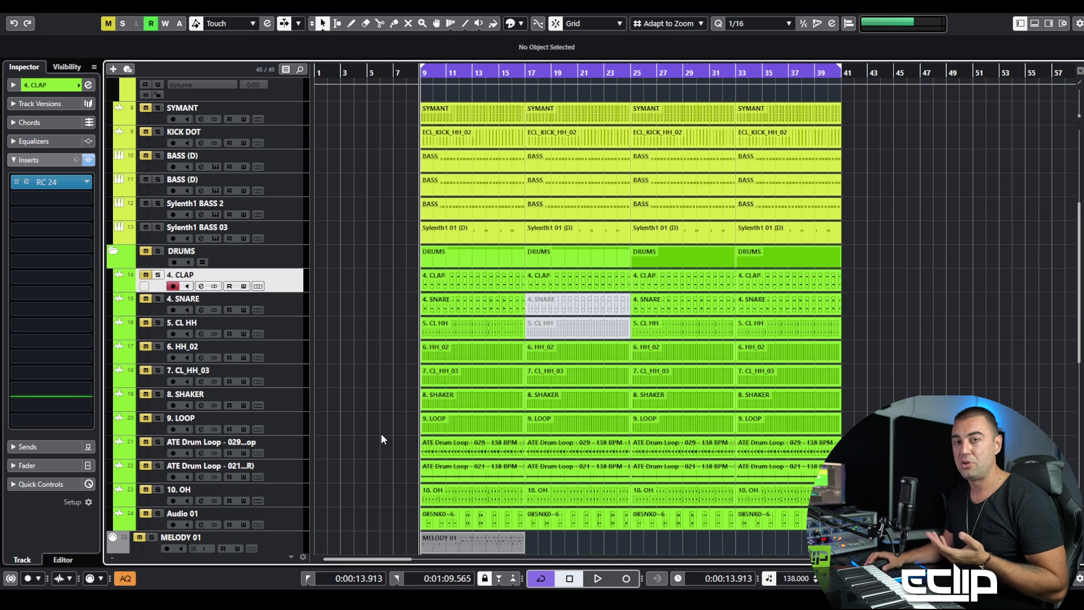
- Solo the 4. CLAP and 4. SNARE tracks and bypass the equalizer in the snare's channel settings
{"action": "key", "text": "s"}
{"action": "left_click", "coordinate": [283, 312]}
{"action": "key", "text": "s"}
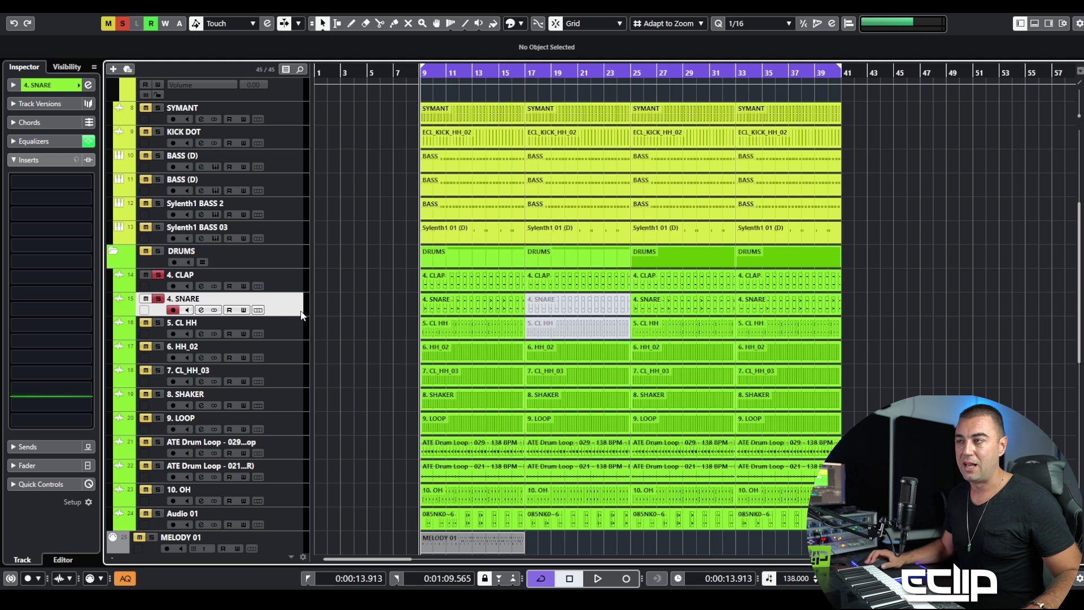
{"action": "key", "text": "e"}
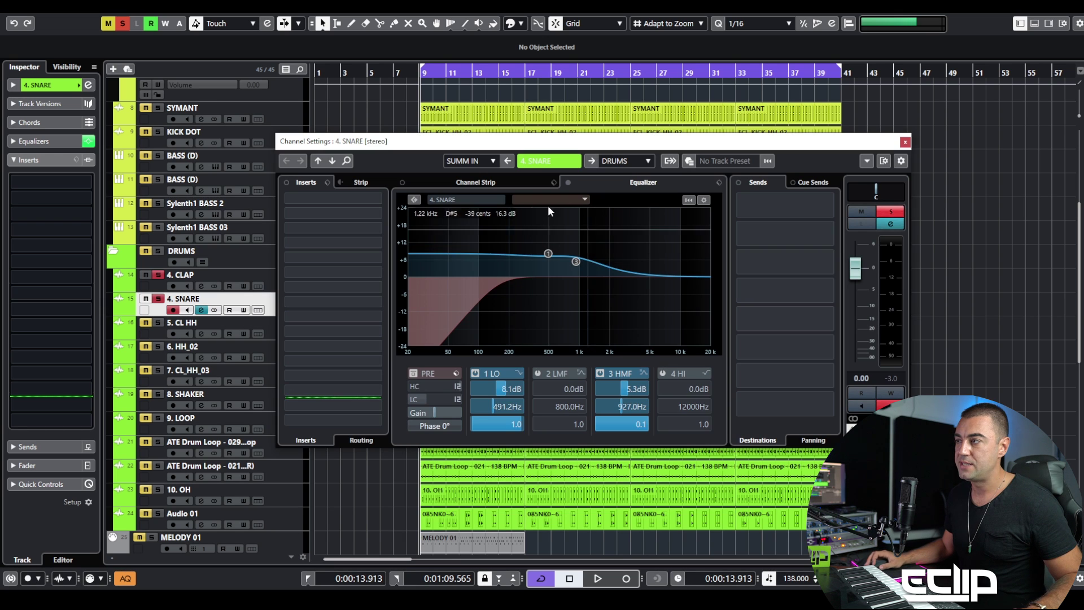
{"action": "key", "text": "e"}
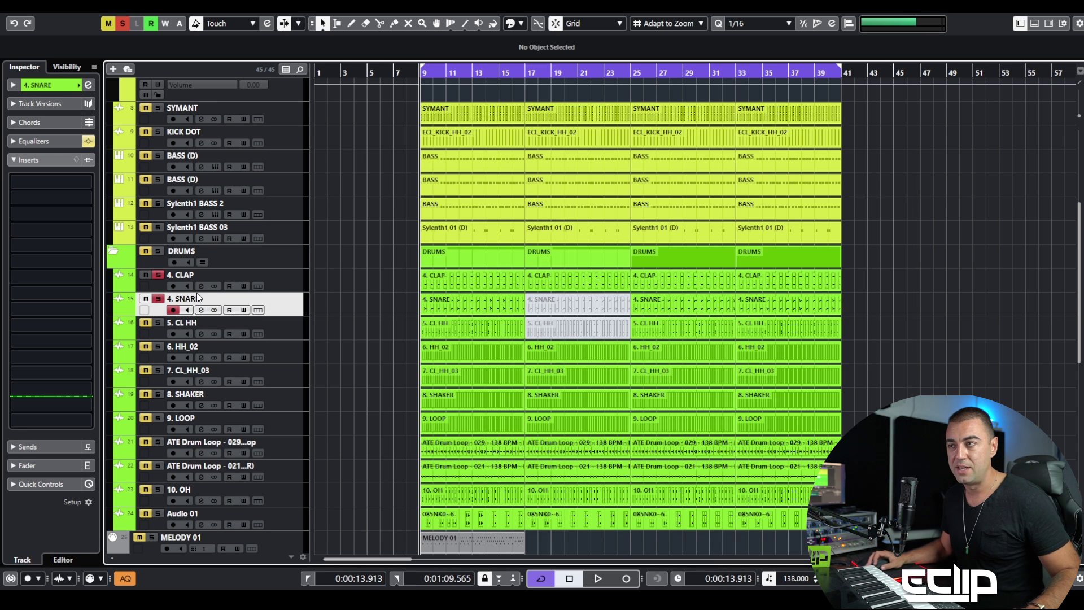
- Take 4. CLAP out of solo and audition the 4. SNARE track on its own
{"action": "left_click", "coordinate": [164, 274]}
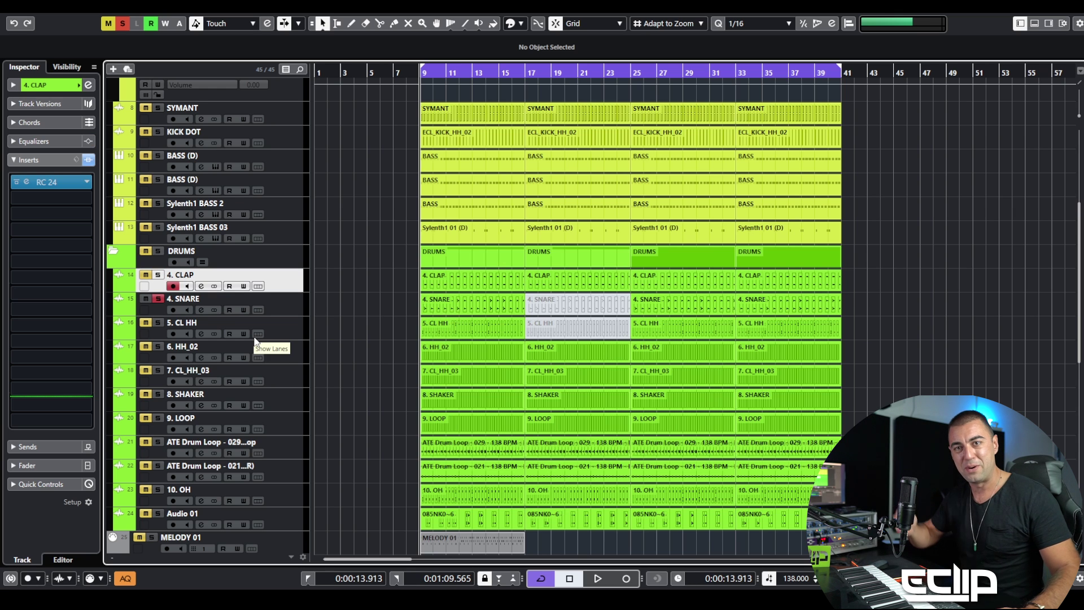
{"action": "left_click", "coordinate": [303, 312]}
{"action": "key", "text": "space"}
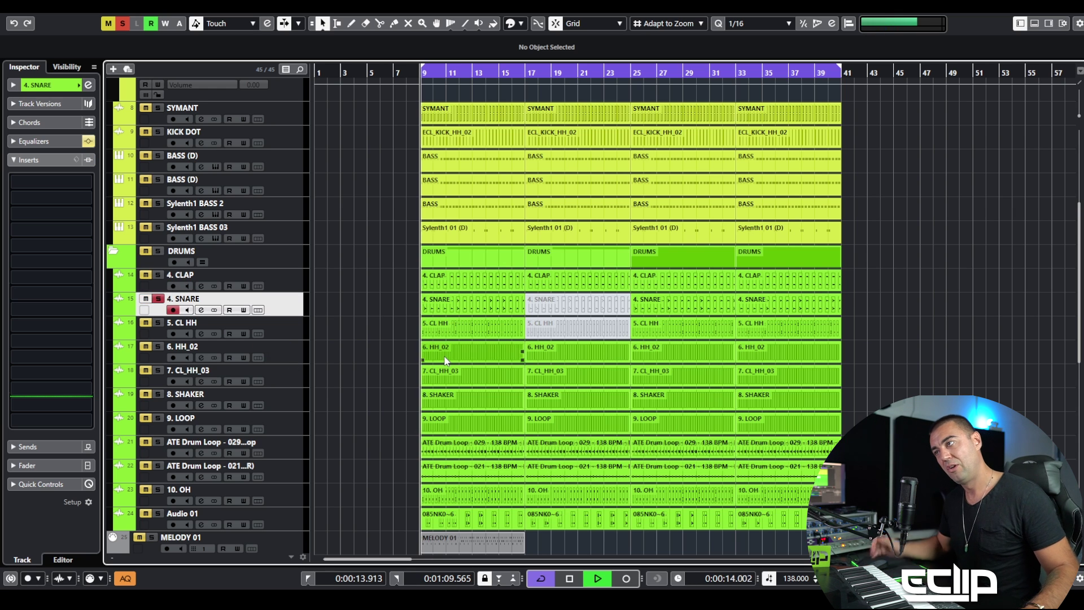
{"action": "key", "text": "space"}
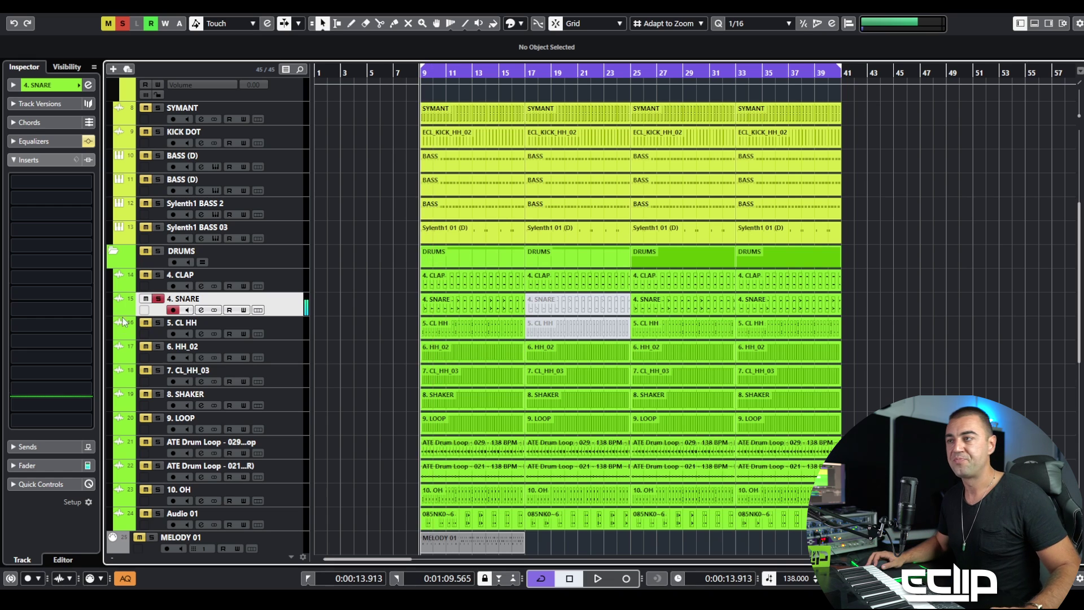
- Audition the 4. CLAP track in solo, switch the solo back to 4. SNARE, and clear the event selection
{"action": "left_click", "coordinate": [277, 283]}
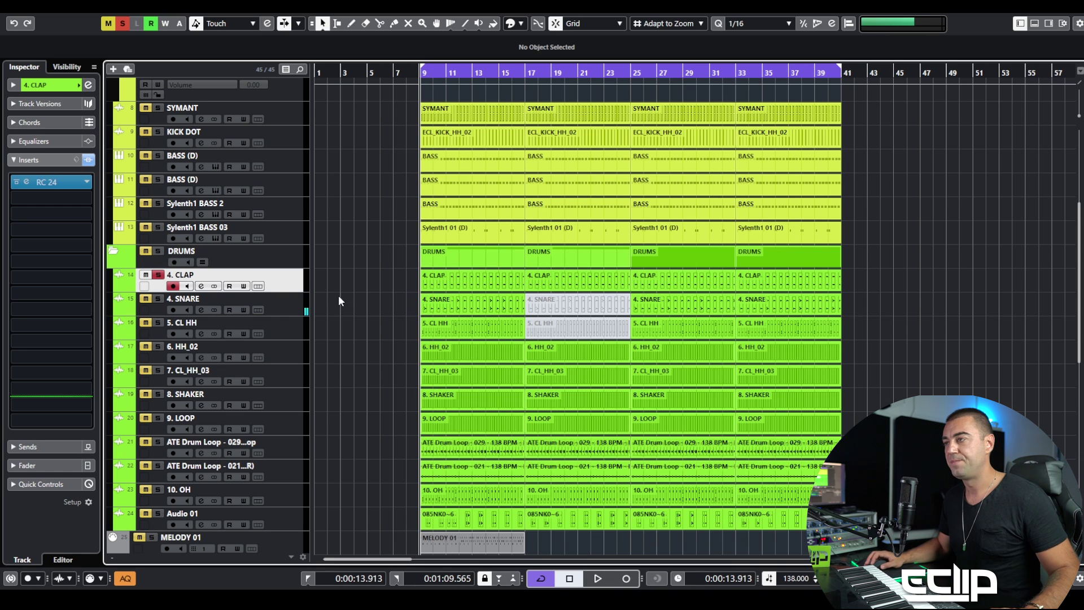
{"action": "left_click", "coordinate": [443, 287]}
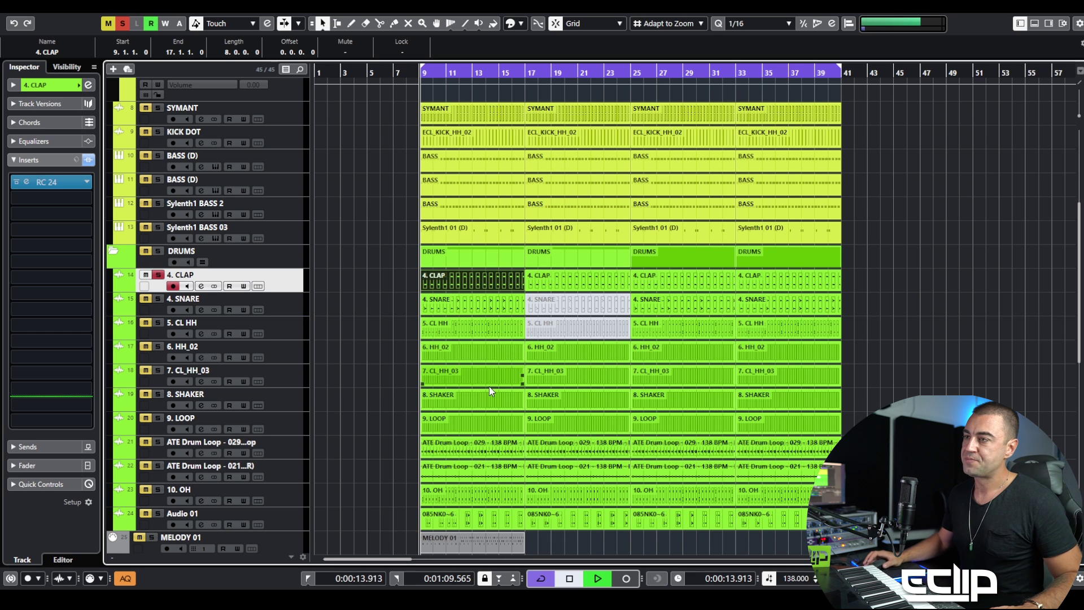
{"action": "key", "text": "space"}
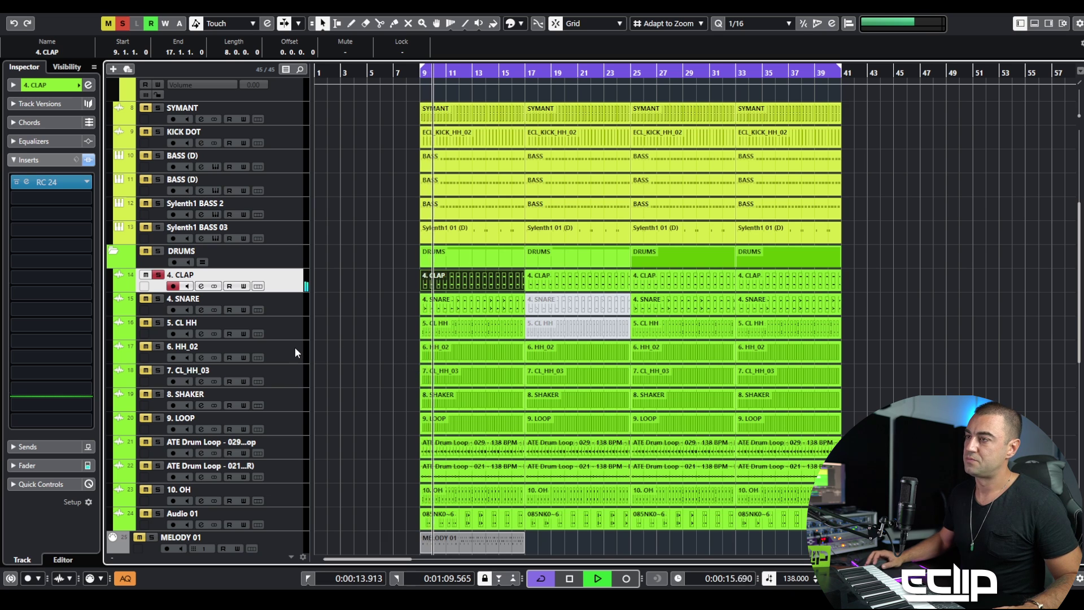
{"action": "key", "text": "space"}
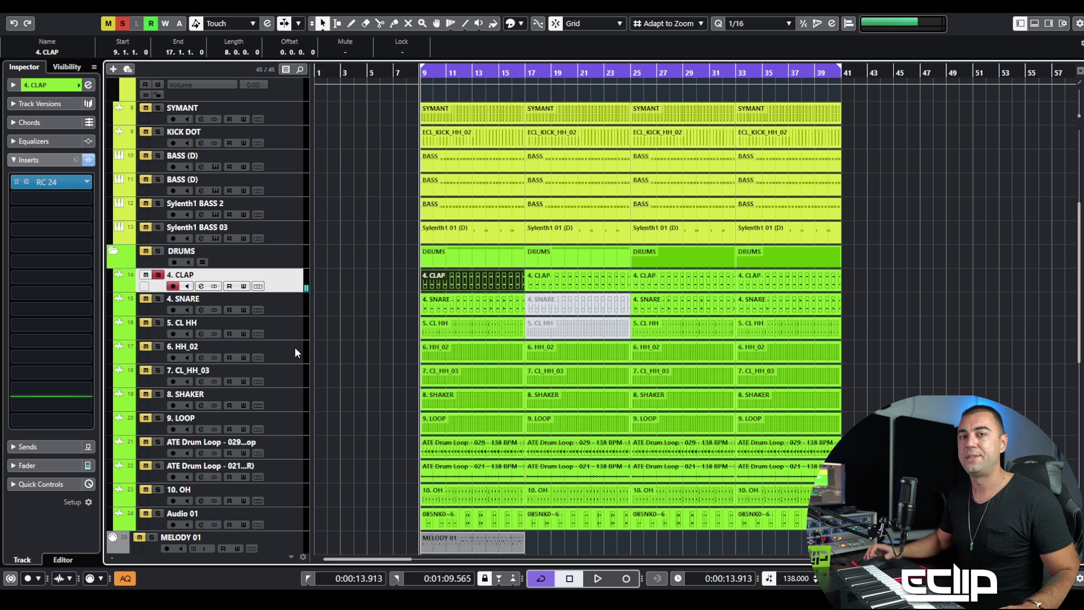
{"action": "left_click", "coordinate": [301, 312]}
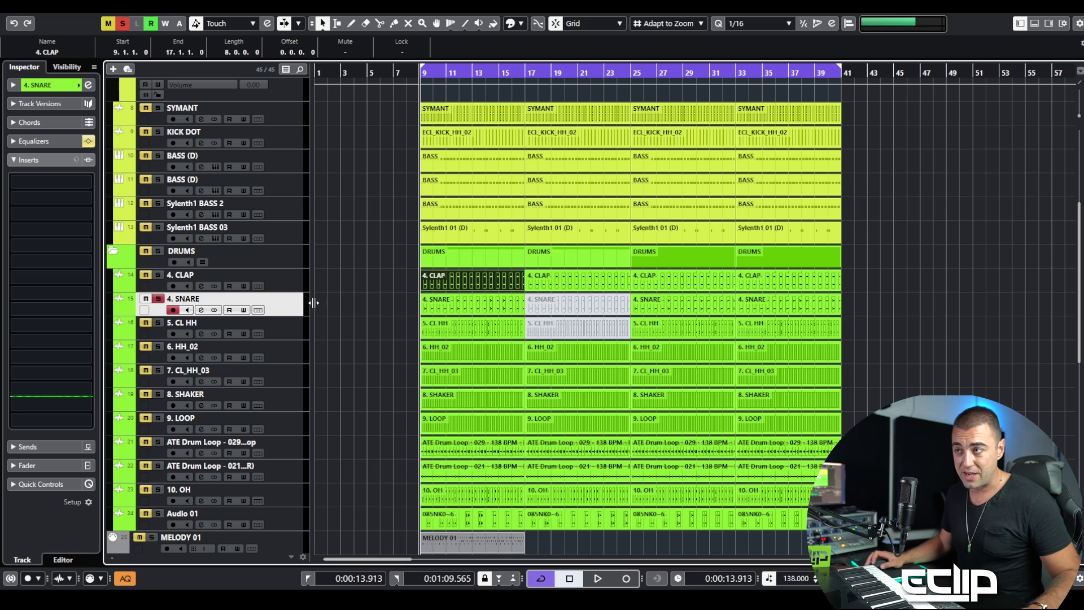
{"action": "left_click", "coordinate": [339, 292]}
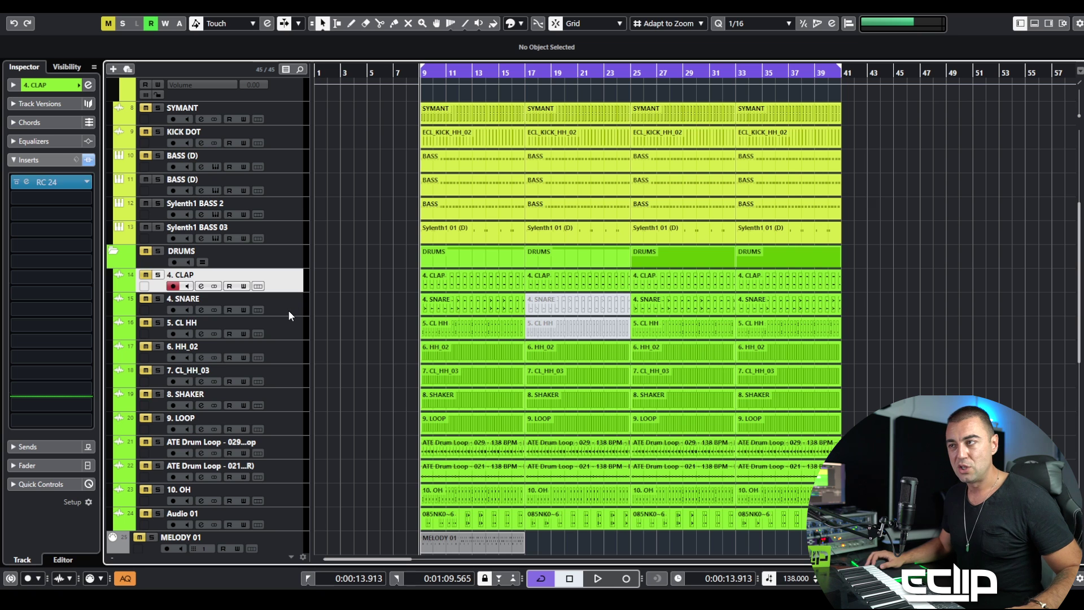
- Reactivate the equalizer on the 4. SNARE channel and play the mix from bar 9 to hear it in context
{"action": "left_click", "coordinate": [288, 310]}
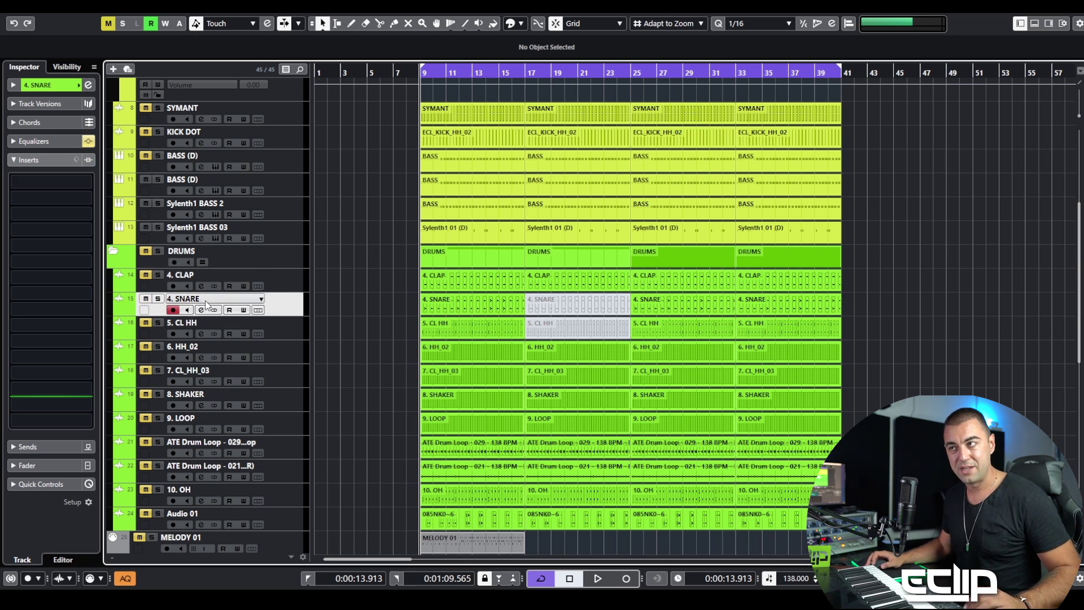
{"action": "key", "text": "e"}
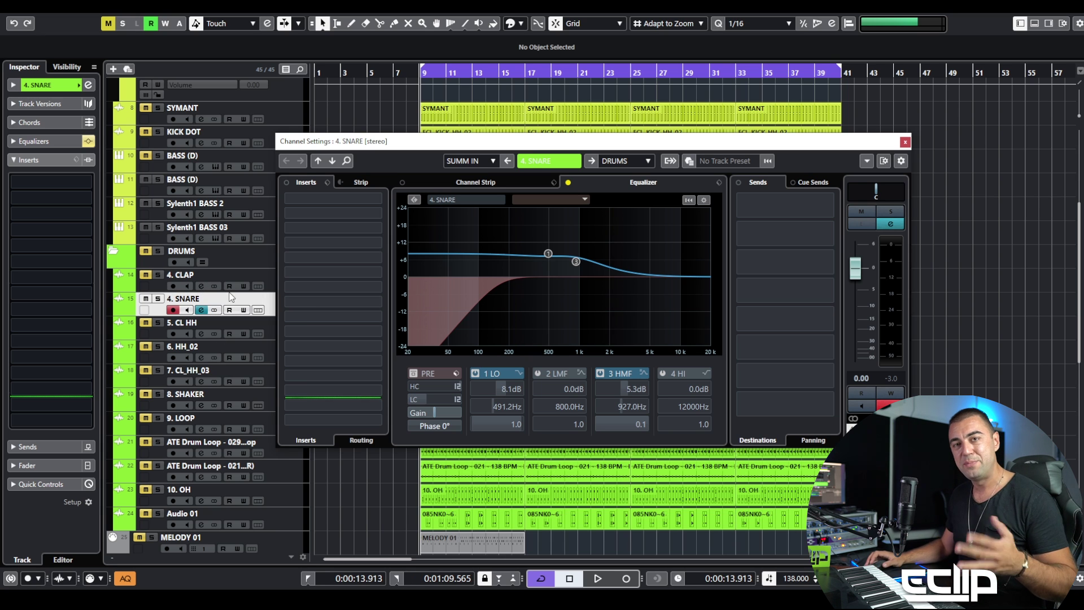
{"action": "left_click", "coordinate": [568, 182]}
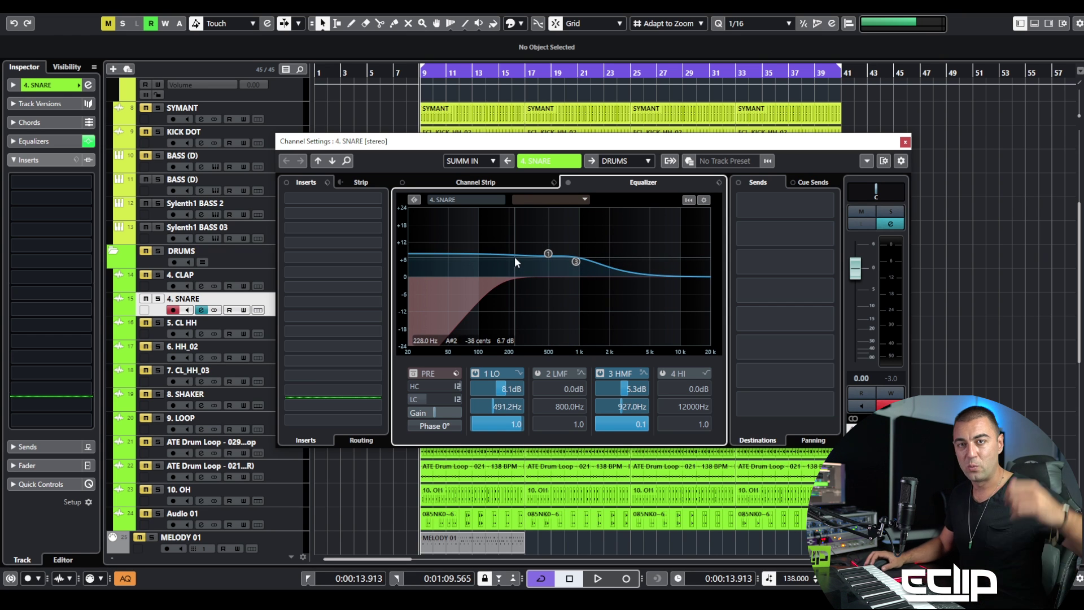
{"action": "left_click", "coordinate": [905, 141]}
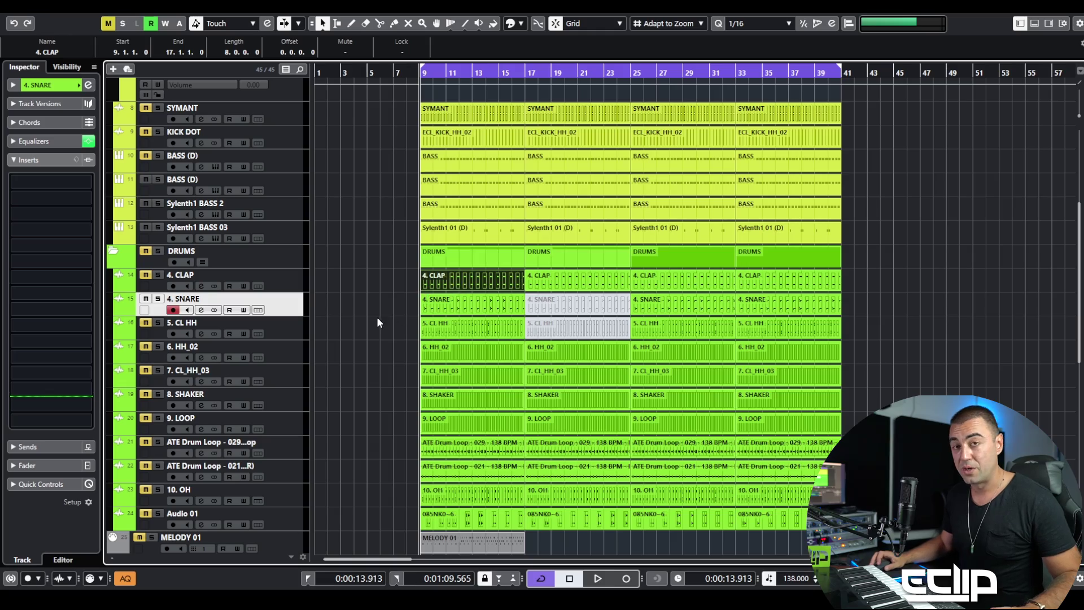
{"action": "left_click", "coordinate": [367, 329]}
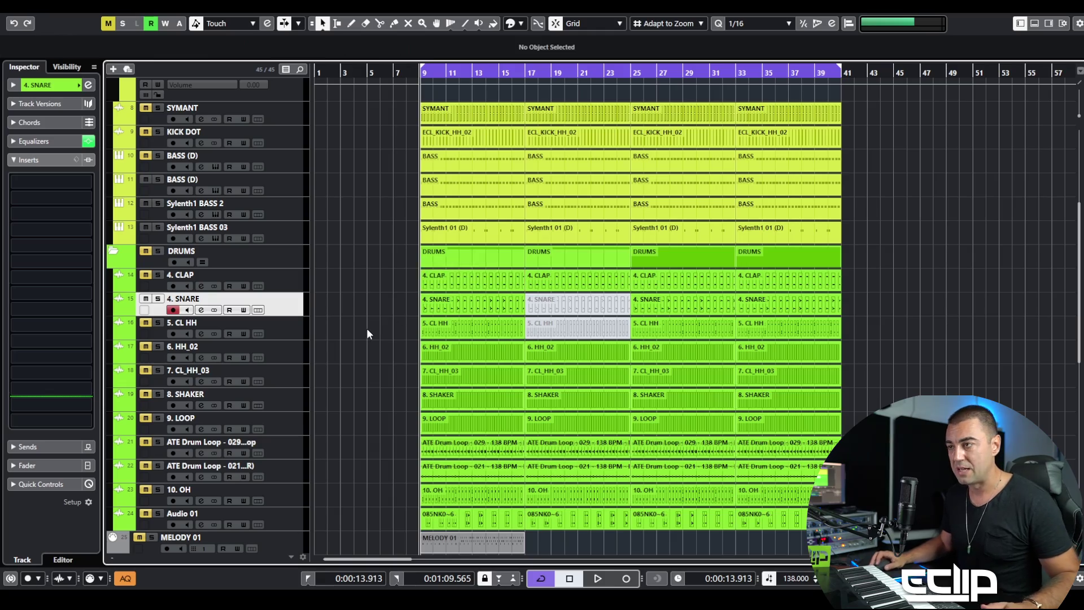
{"action": "key", "text": "space"}
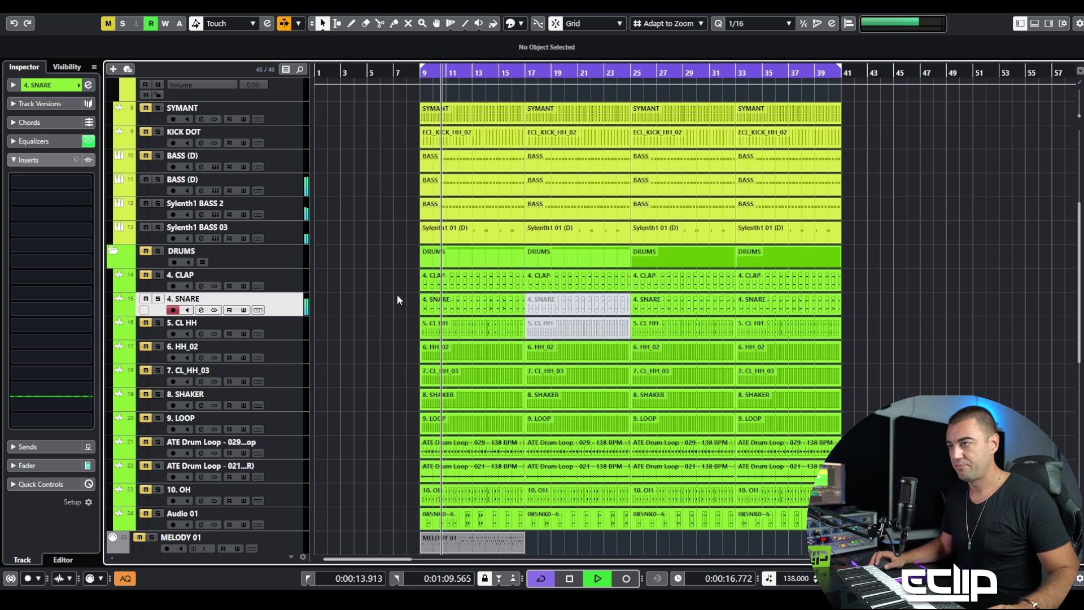
{"action": "key", "text": "space"}
- Examine the RoomWorks reverb settings on the 5. CL HH track and close the plug-in
{"action": "left_click", "coordinate": [304, 332]}
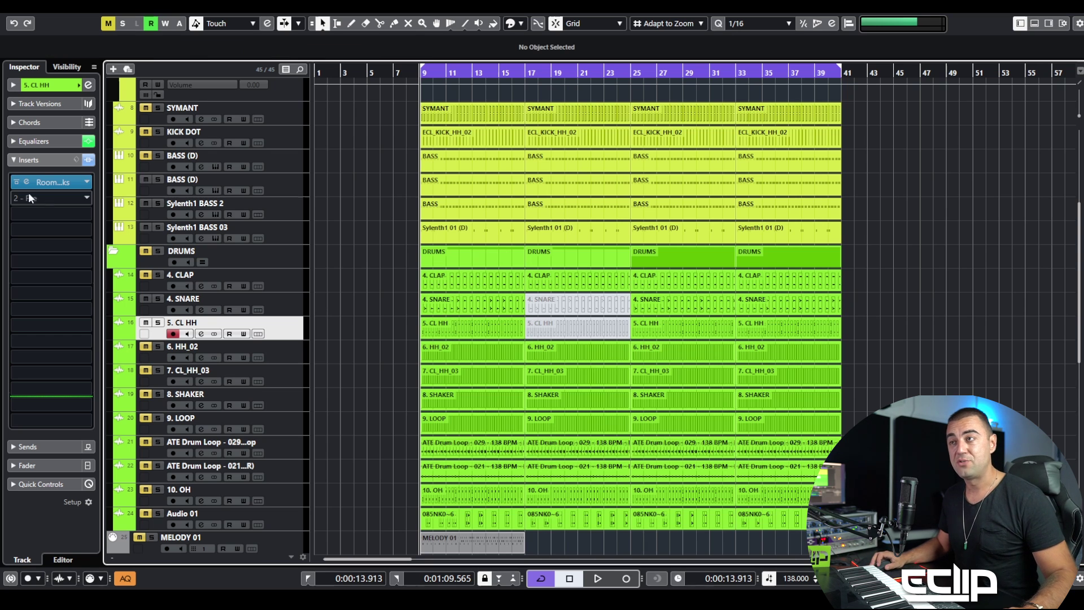
{"action": "left_click", "coordinate": [29, 180]}
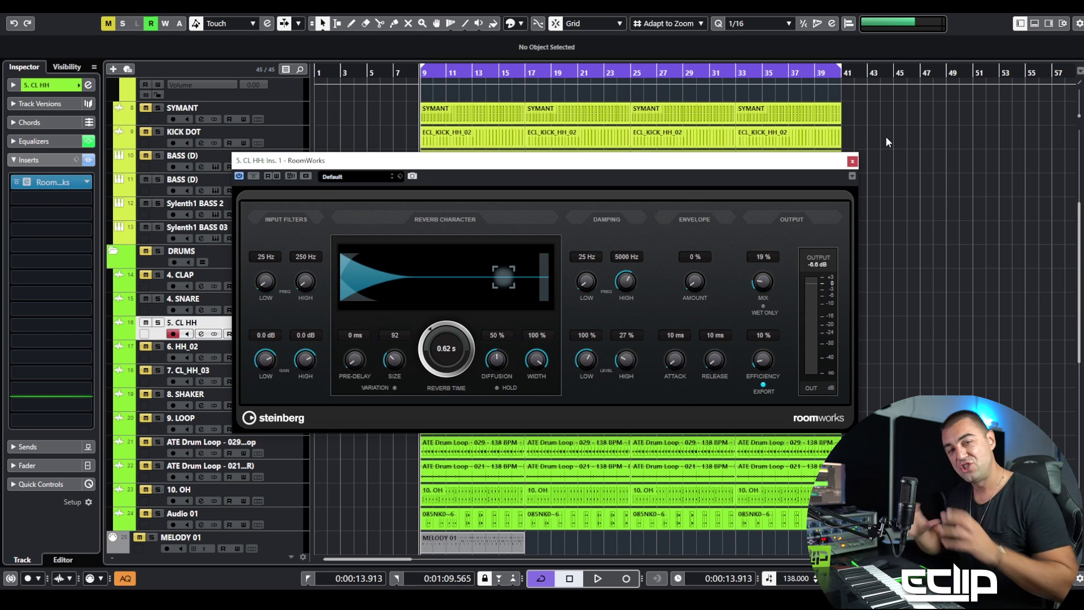
{"action": "left_click", "coordinate": [853, 162]}
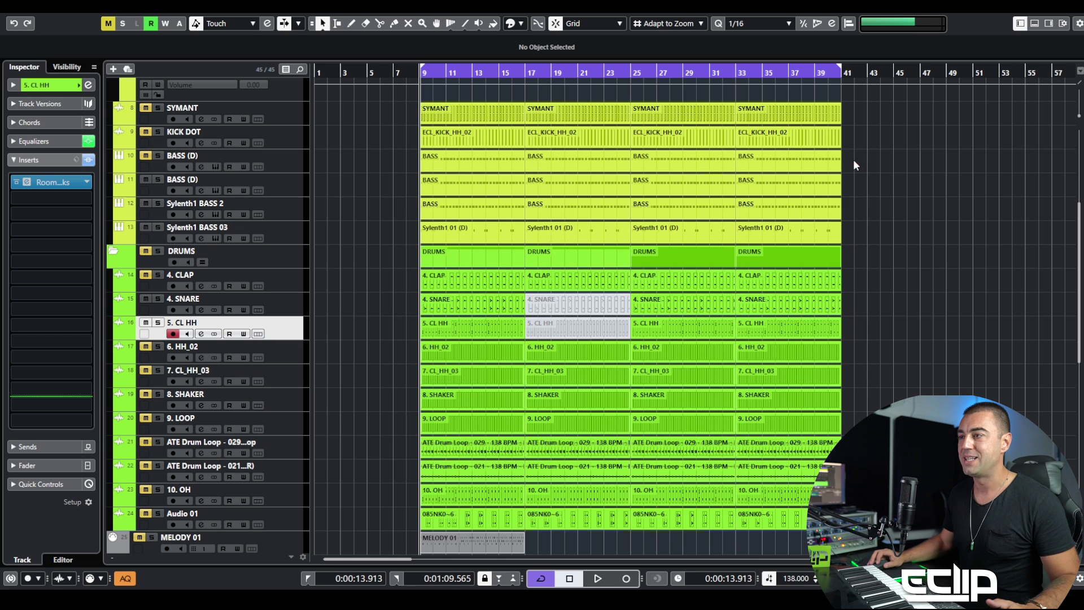
- Compare the 5. CL HH hi-hat with RoomWorks bypassed and active while the mix plays
{"action": "key", "text": "space"}
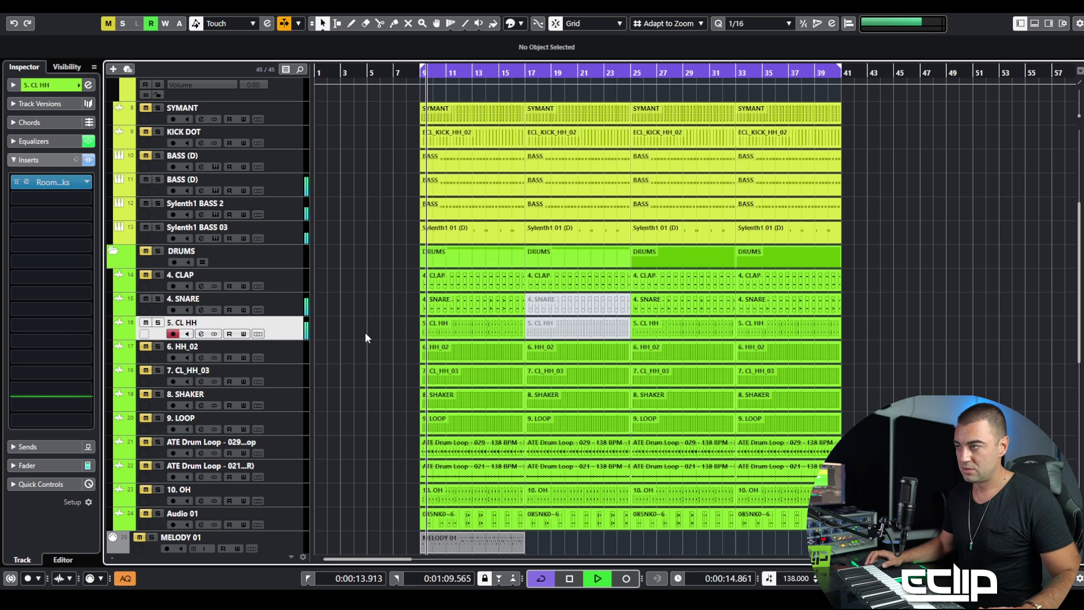
{"action": "left_click", "coordinate": [16, 183]}
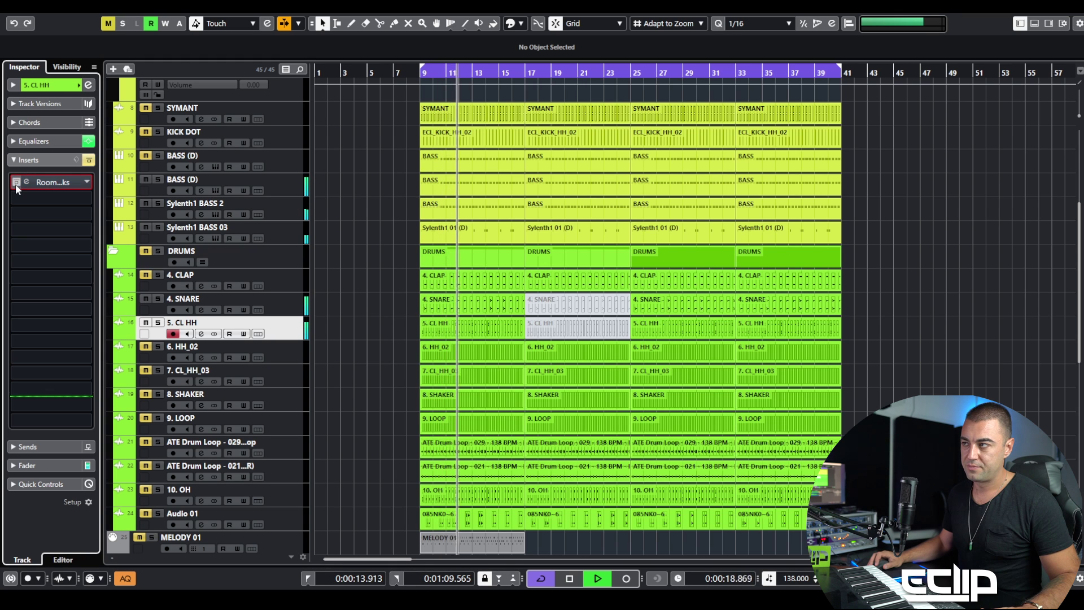
{"action": "left_click", "coordinate": [16, 182]}
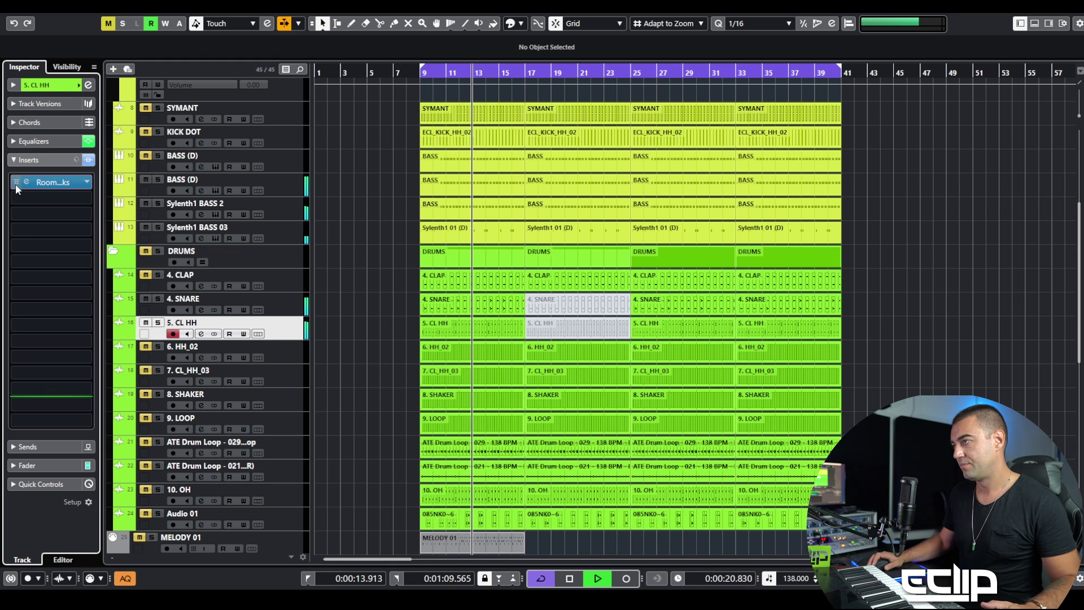
{"action": "key", "text": "space"}
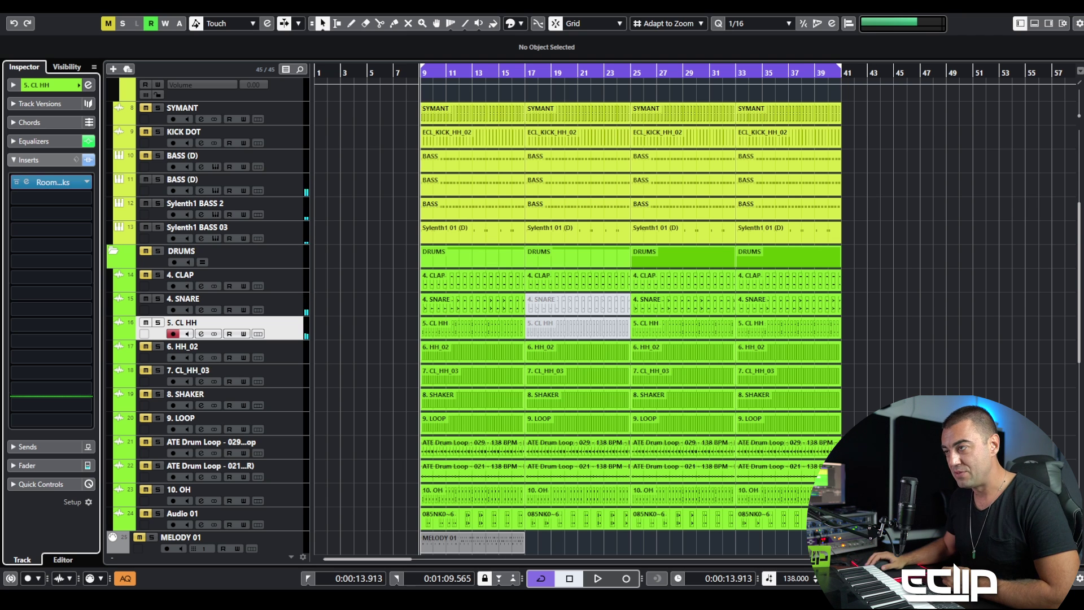
- Audition the Audio 01 percussion track in solo from bar 9, and take it out of solo
{"action": "scroll", "coordinate": [457, 156], "scroll_direction": "down", "scroll_amount": 5}
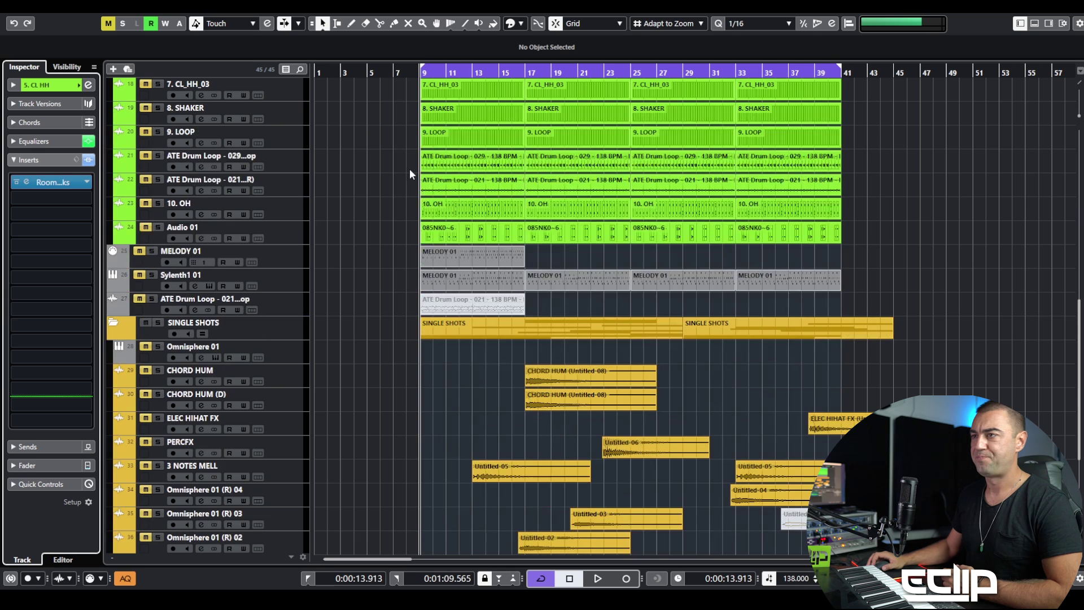
{"action": "left_click", "coordinate": [299, 235]}
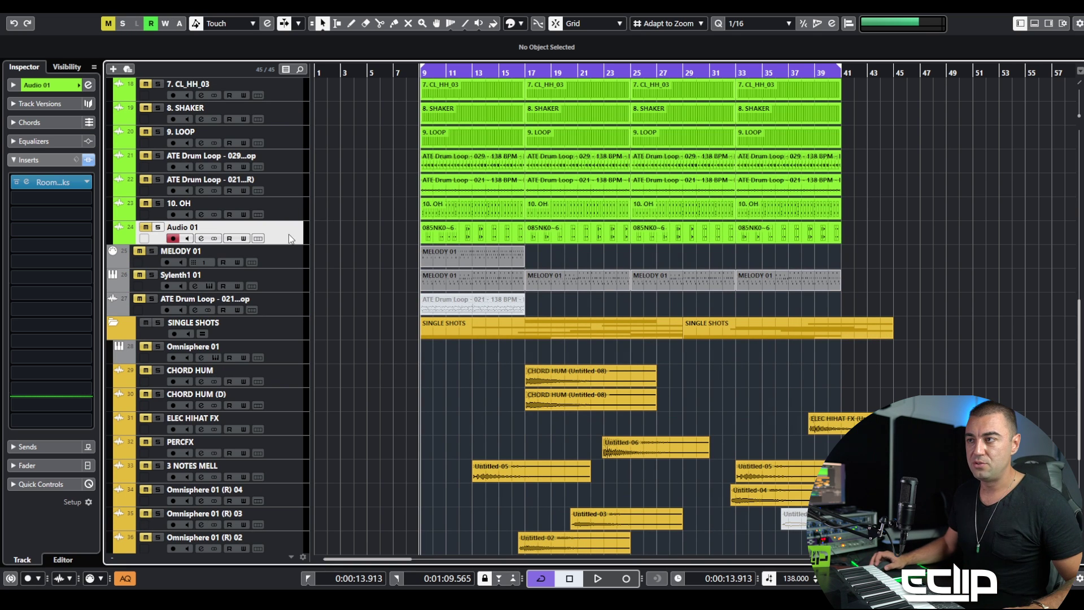
{"action": "scroll", "coordinate": [307, 150], "scroll_direction": "up", "scroll_amount": 10}
{"action": "key", "text": "s"}
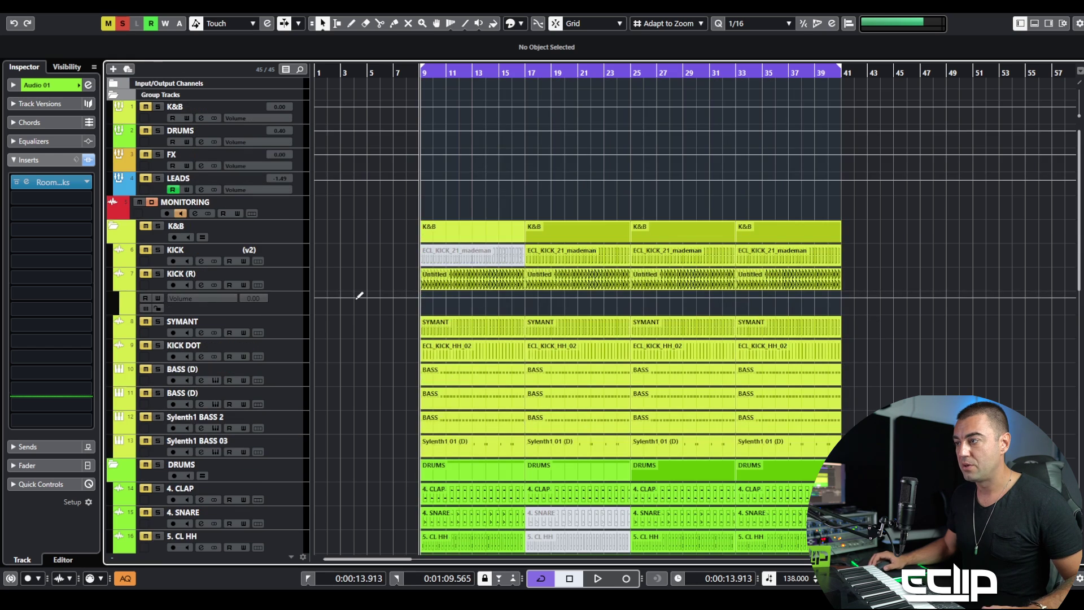
{"action": "scroll", "coordinate": [374, 304], "scroll_direction": "down", "scroll_amount": 6}
{"action": "key", "text": "space"}
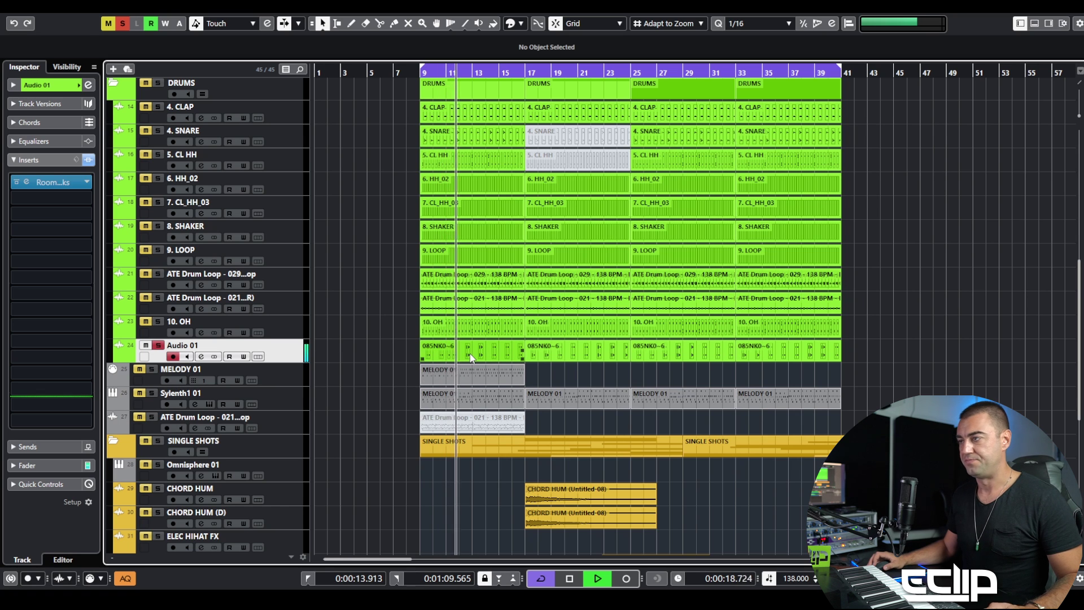
{"action": "key", "text": "space"}
{"action": "key", "text": "s"}
- Split the first 085NK0-6 event on the Audio 01 track at bar 10
{"action": "left_click", "coordinate": [451, 363]}
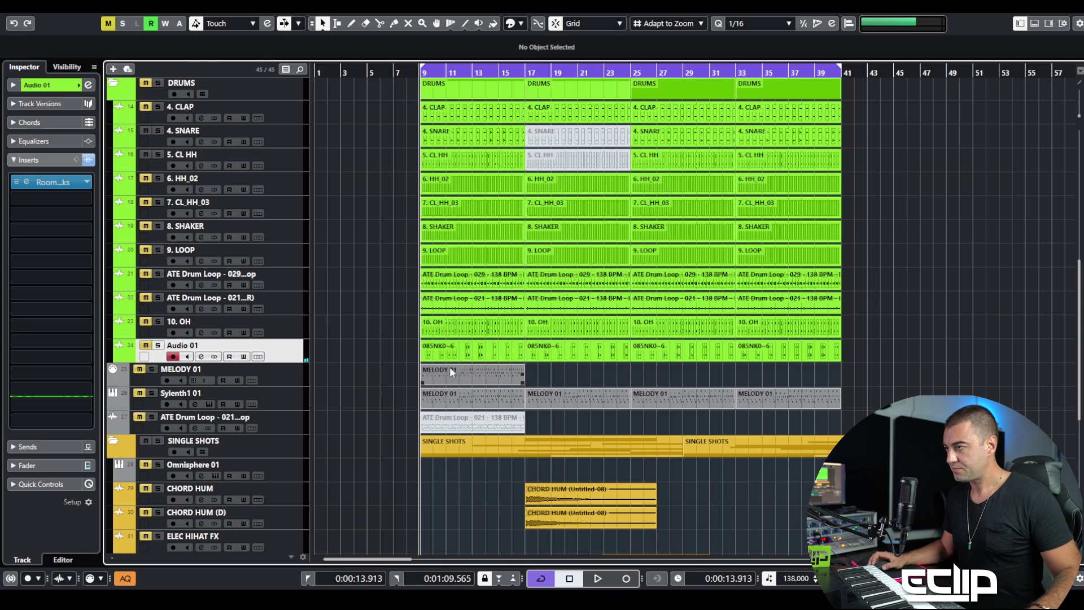
{"action": "left_click", "coordinate": [455, 348]}
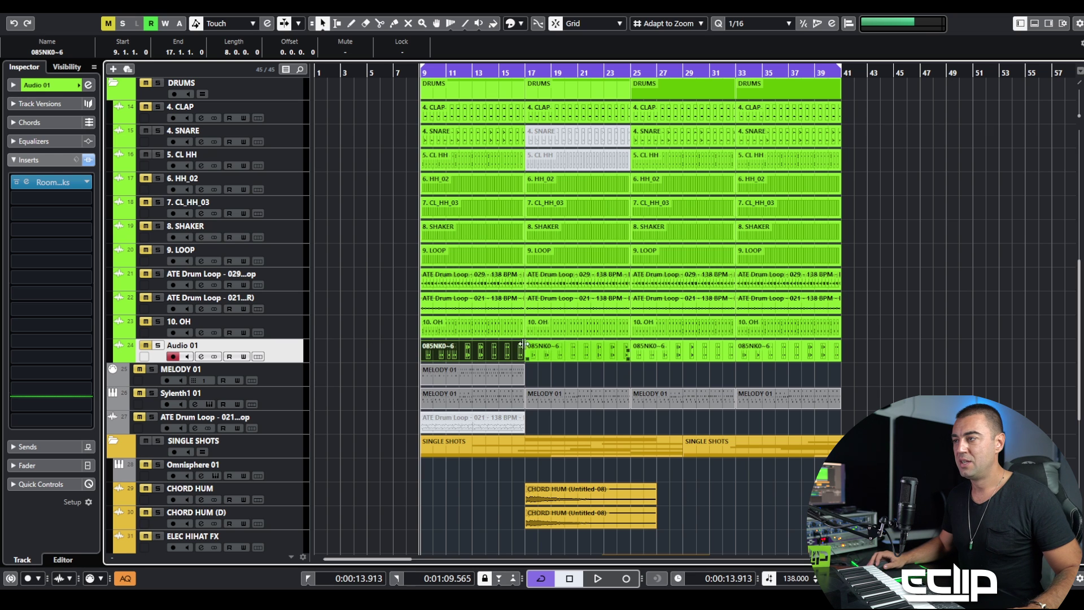
{"action": "left_click", "coordinate": [442, 353], "text": "alt"}
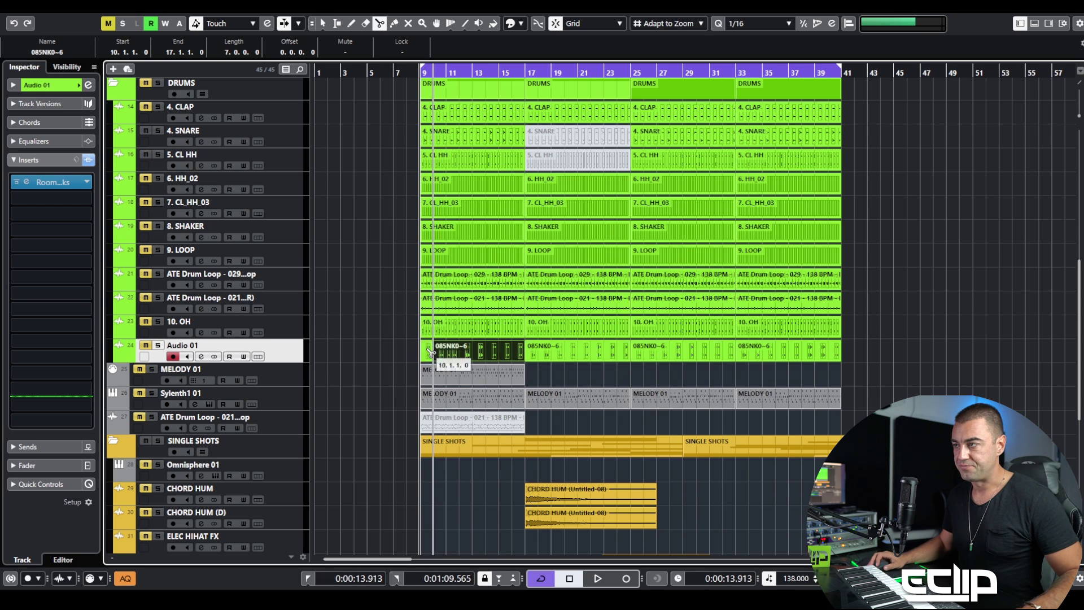
- Open the one-bar 085NK0-6 part at bar 9, delete its first slice and extend the start of the remaining slice to reveal earlier hits
{"action": "double_click", "coordinate": [426, 351]}
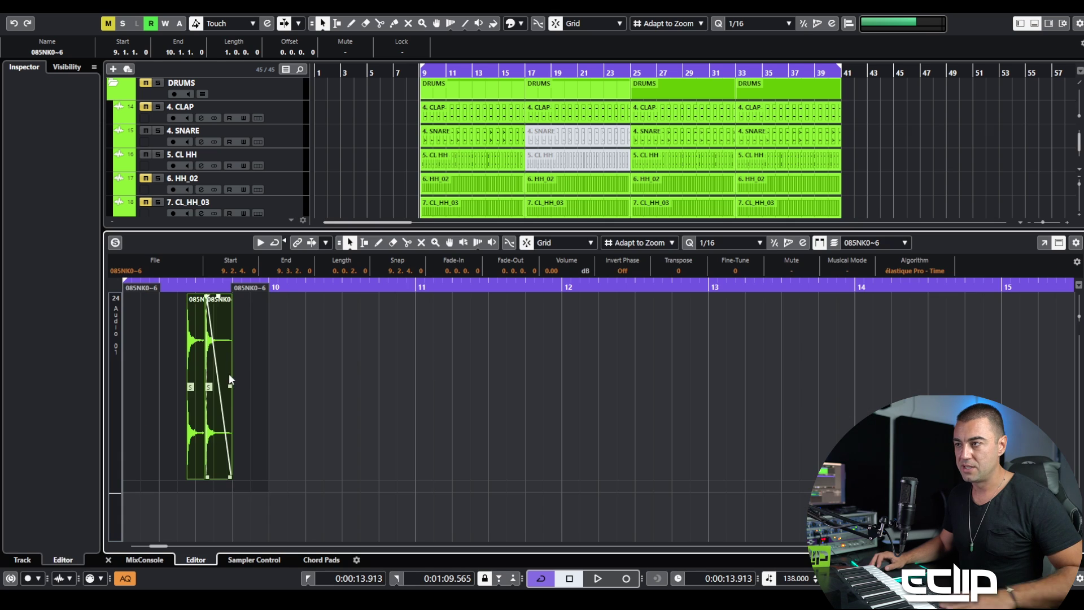
{"action": "key", "text": "Delete"}
{"action": "left_click", "coordinate": [222, 391]}
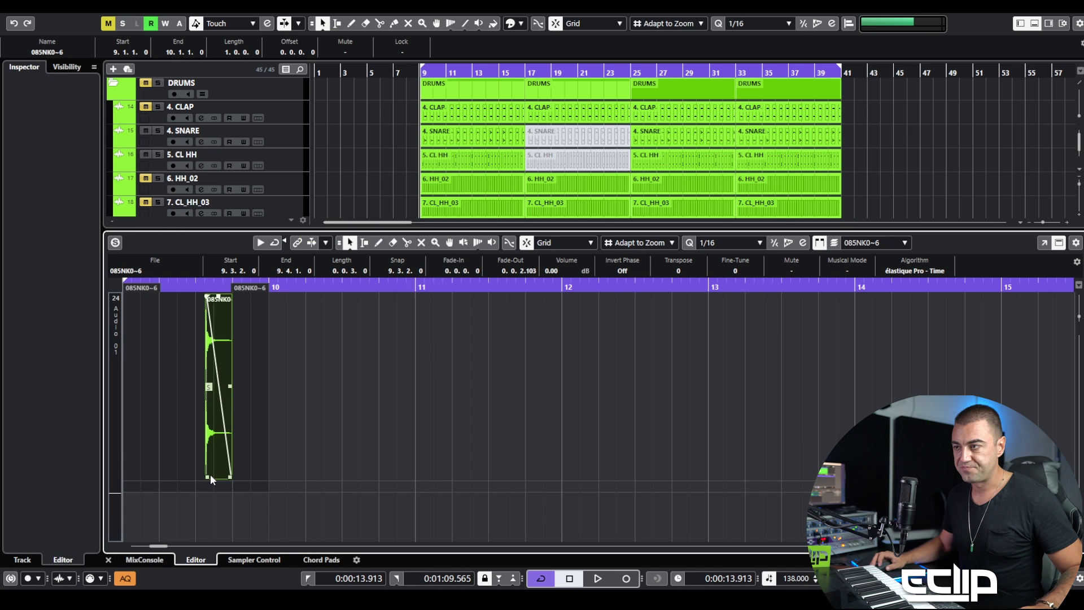
{"action": "left_click_drag", "start_coordinate": [208, 477], "coordinate": [125, 473]}
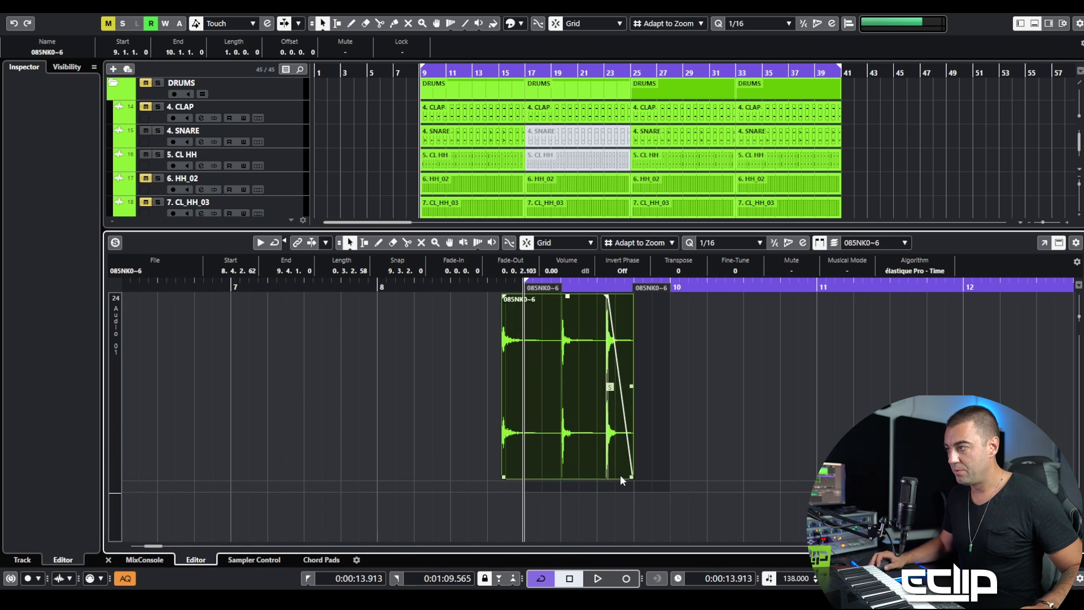
- Extend the end of the slice and move the event to start at 9.2.1.62, enlarging the part to fit
{"action": "left_click_drag", "start_coordinate": [628, 477], "coordinate": [740, 479]}
{"action": "left_click_drag", "start_coordinate": [603, 399], "coordinate": [616, 399]}
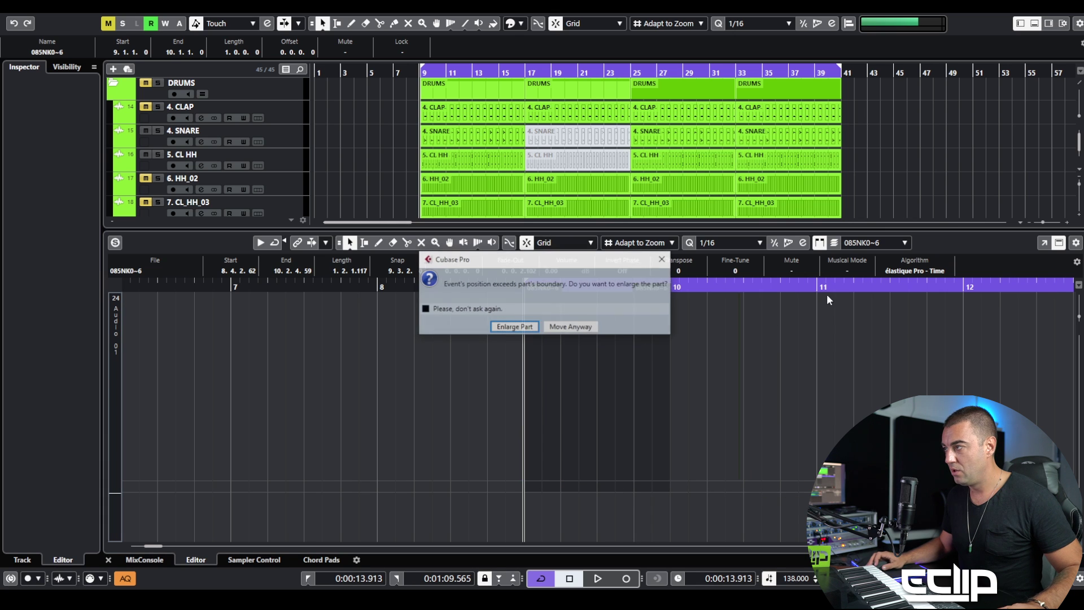
{"action": "left_click", "coordinate": [522, 327]}
- Audition the extended percussion sample from bar 9 with Audio 01 in solo, and select the sample in the part editor
{"action": "key", "text": "space"}
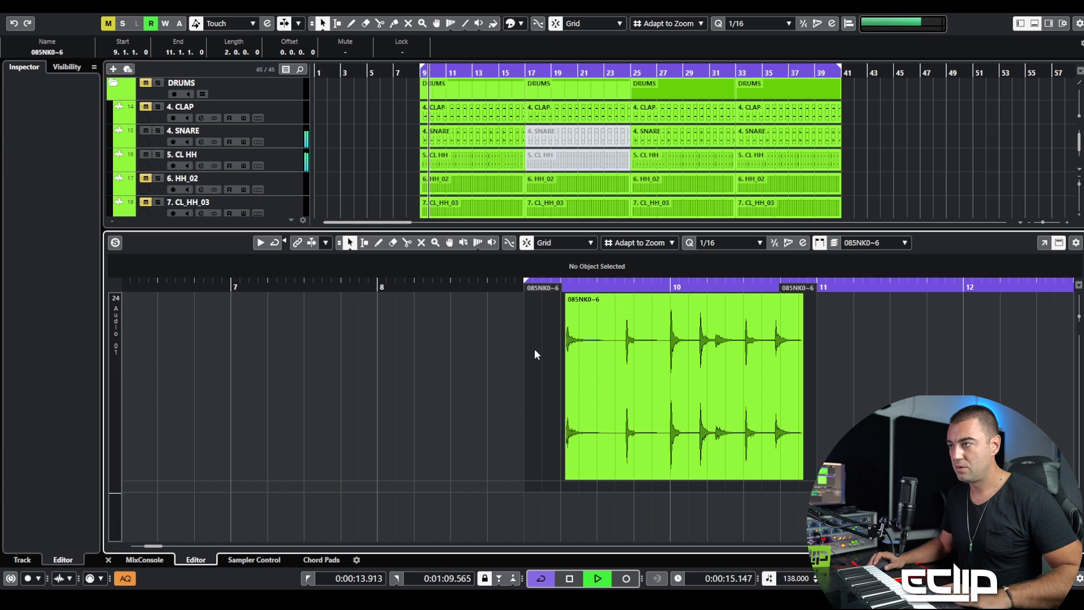
{"action": "key", "text": "ctrl+e"}
{"action": "key", "text": "s"}
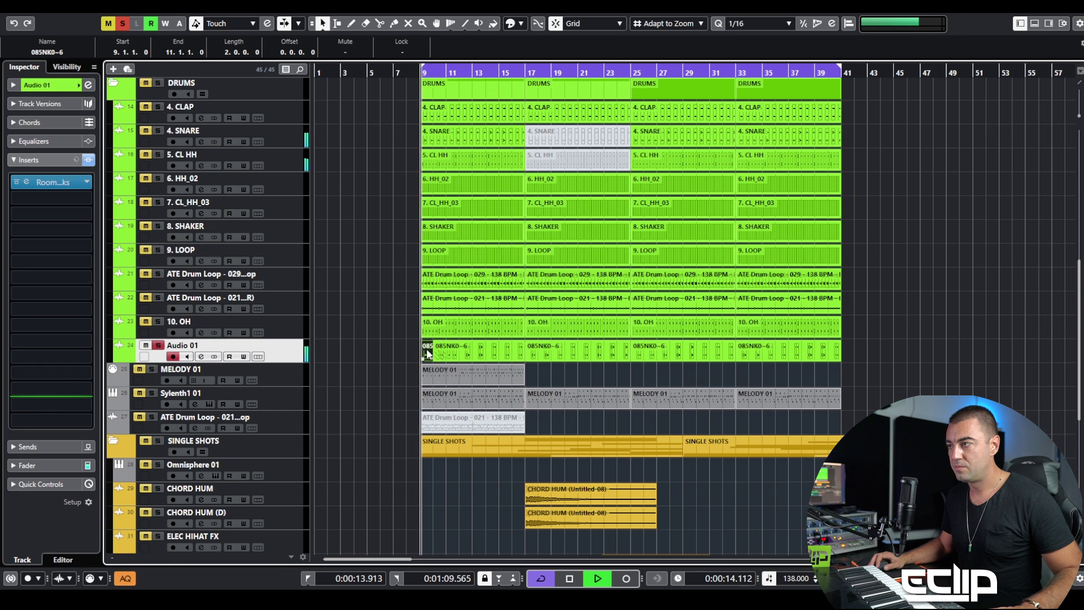
{"action": "key", "text": "ctrl+e"}
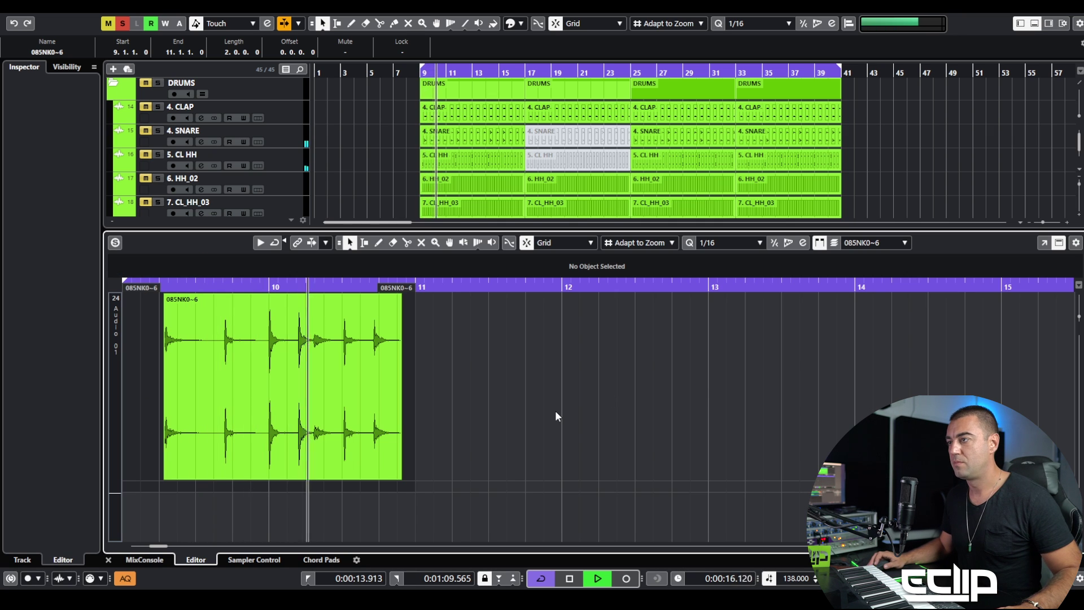
{"action": "left_click", "coordinate": [381, 365]}
{"action": "key", "text": "space"}
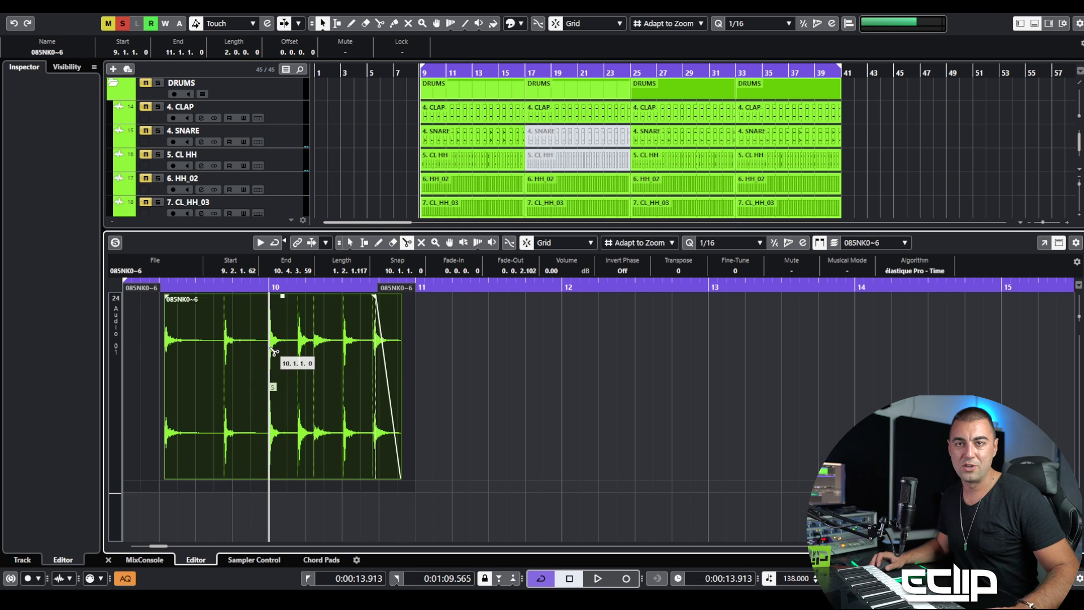
- Undo the slice edits on the Audio 01 track and return to the full arrangement
{"action": "key", "text": "ctrl+z"}
{"action": "key", "text": "ctrl+z"}
{"action": "key", "text": "ctrl+z"}
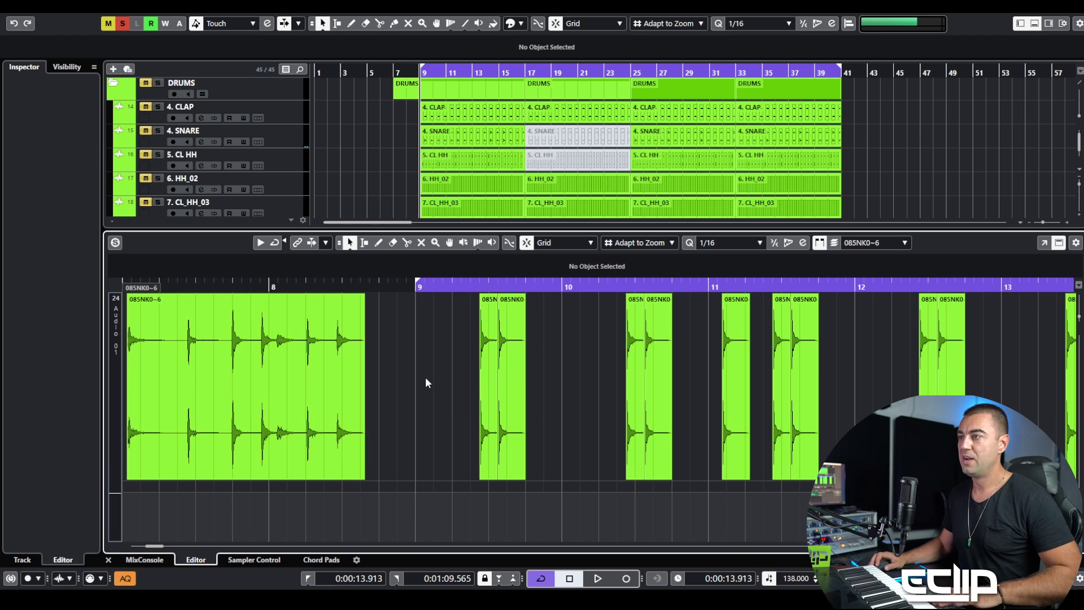
{"action": "key", "text": "ctrl+alt+e"}
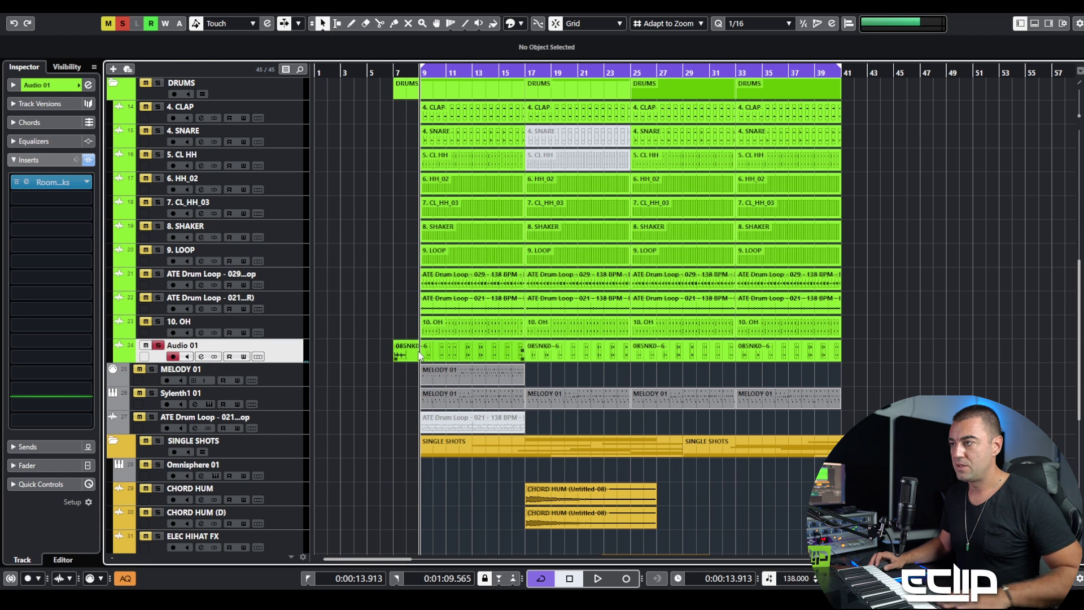
{"action": "key", "text": "ctrl+z"}
{"action": "key", "text": "ctrl+z"}
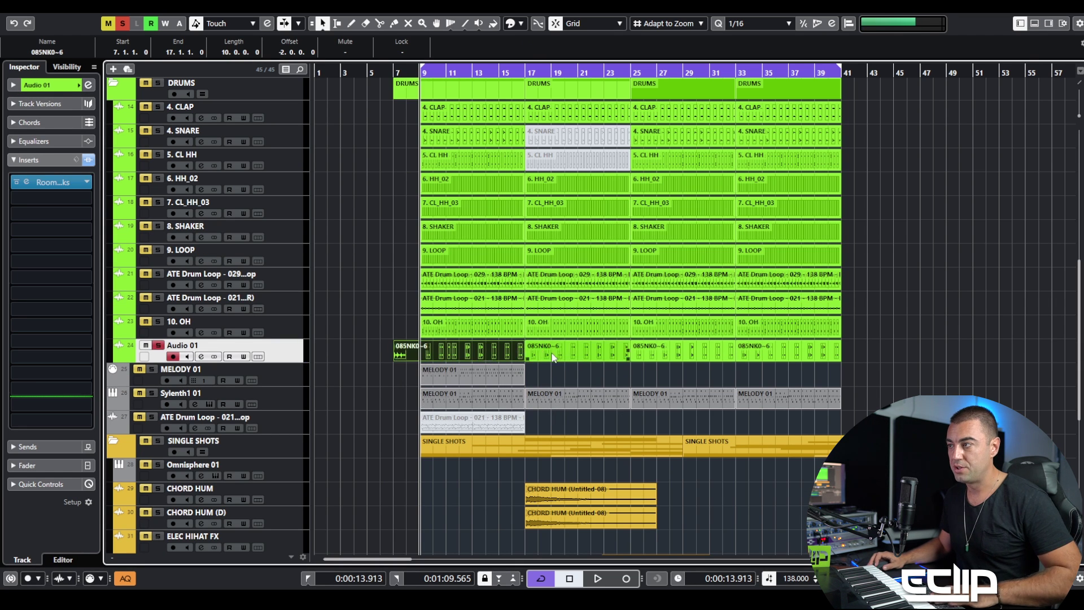
- Replace the first 085NK0-6 part on Audio 01 with a copy of the bar 17 part placed at bar 9
{"action": "left_click_drag", "start_coordinate": [562, 350], "coordinate": [462, 362]}
{"action": "left_click", "coordinate": [355, 385]}
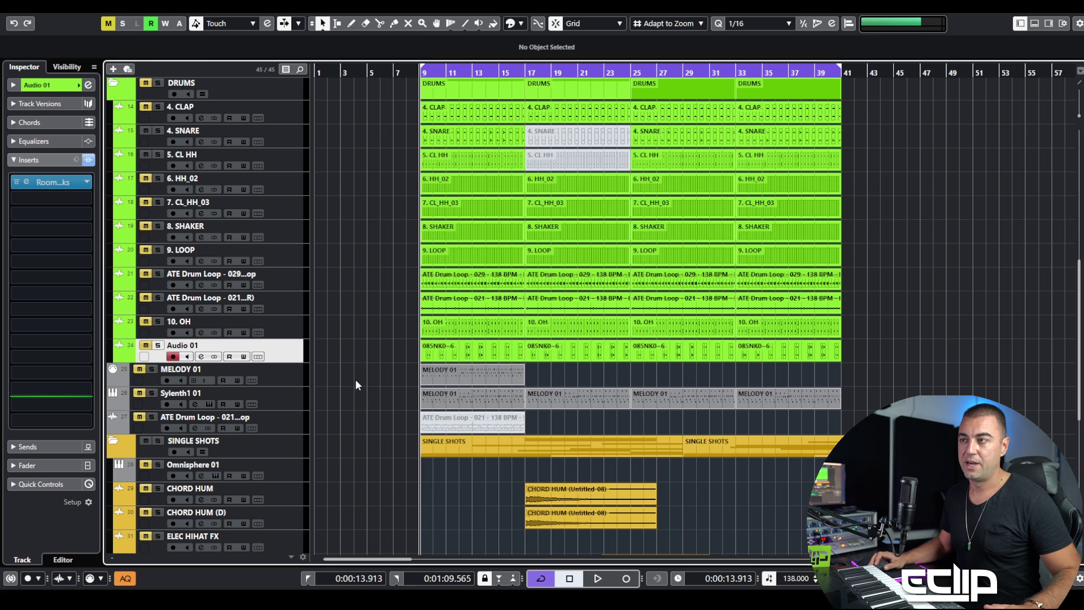
- Audition the Audio 01 percussion together with the rest of the mix from bar 9
{"action": "left_click", "coordinate": [145, 345]}
{"action": "key", "text": "space"}
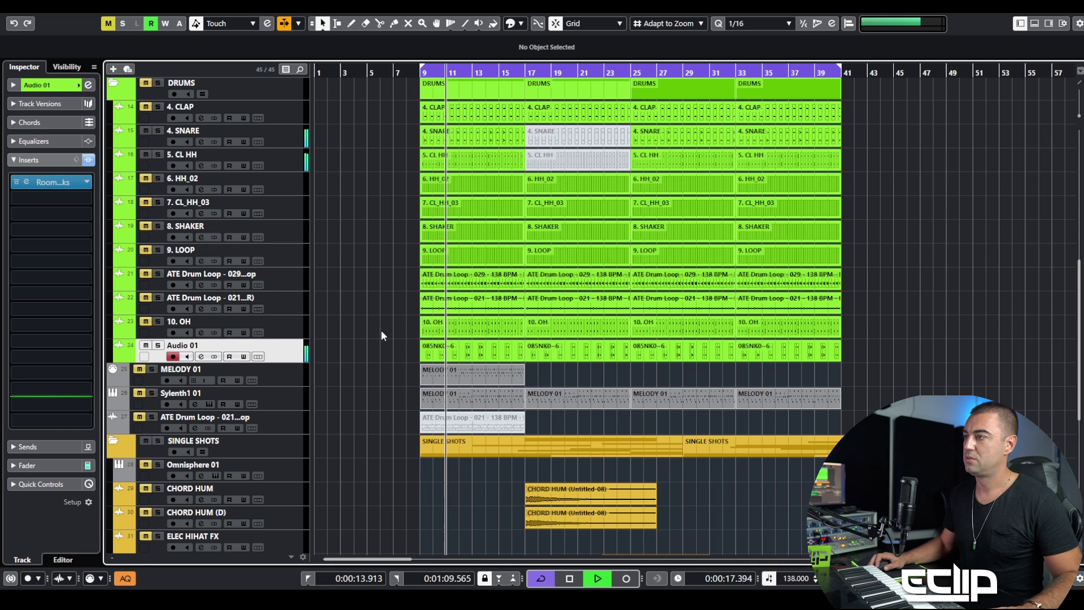
{"action": "key", "text": "space"}
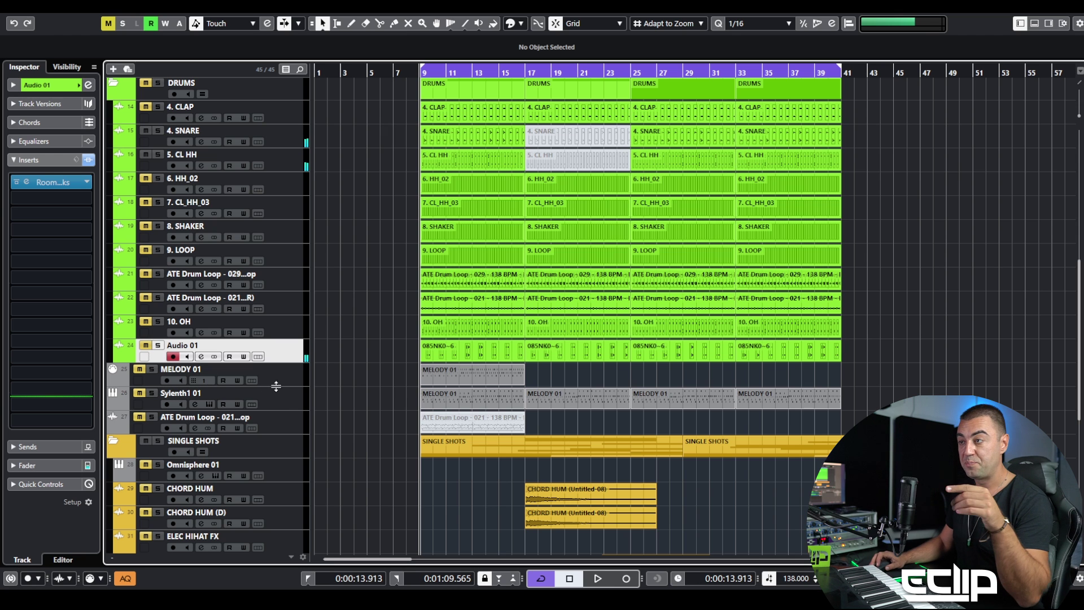
- Review the bass, drum and SINGLE SHOTS tracks and play the mix briefly
{"action": "left_click", "coordinate": [284, 402]}
{"action": "scroll", "coordinate": [401, 355], "scroll_direction": "down", "scroll_amount": 4}
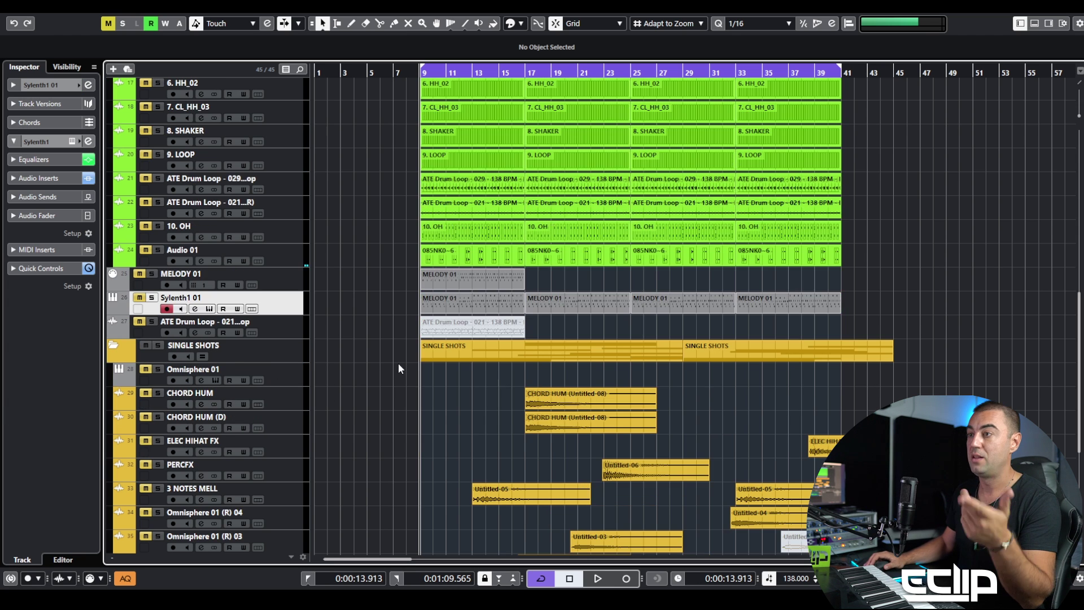
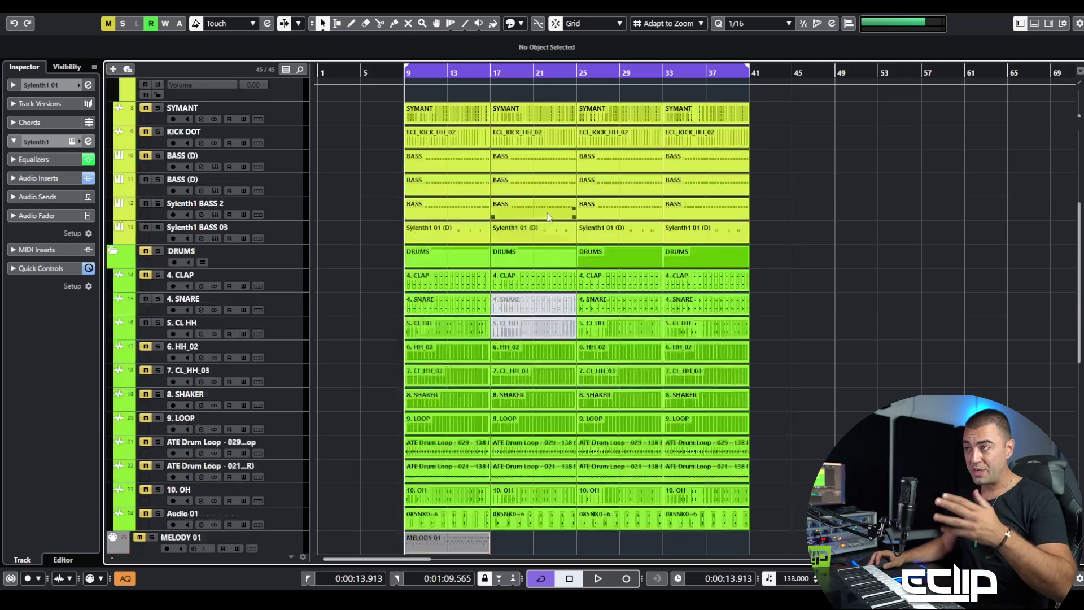
{"action": "left_click_drag", "start_coordinate": [377, 106], "coordinate": [492, 194]}
{"action": "left_click", "coordinate": [360, 187]}
{"action": "scroll", "coordinate": [415, 310], "scroll_direction": "down", "scroll_amount": 5}
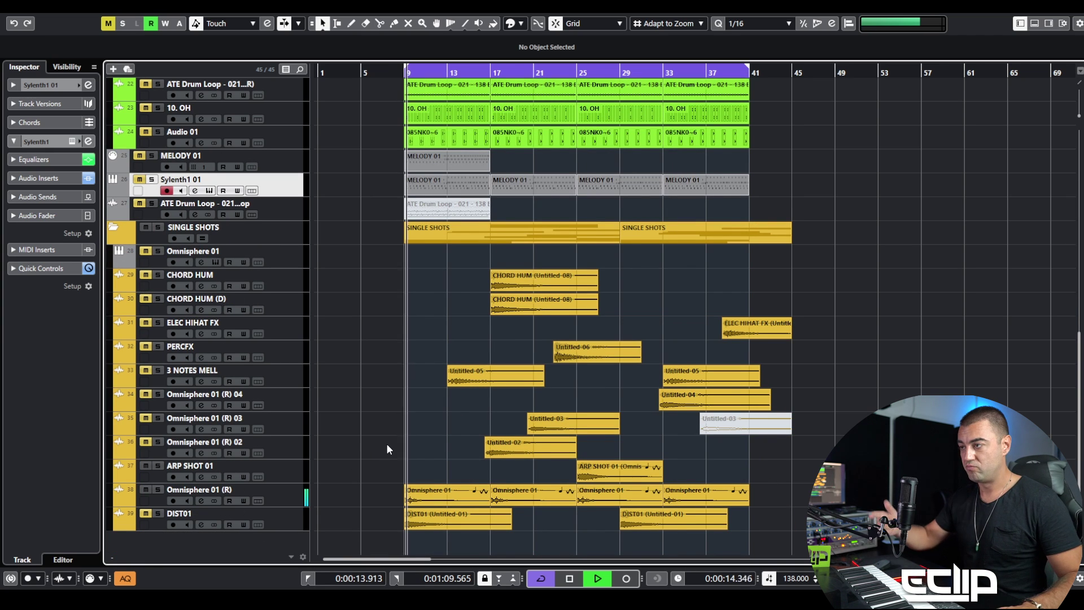
{"action": "key", "text": "space"}
- Select the 4. SNARE and 5. CL HH tracks in the DRUMS folder
{"action": "scroll", "coordinate": [462, 366], "scroll_direction": "up", "scroll_amount": 3}
{"action": "scroll", "coordinate": [462, 366], "scroll_direction": "up", "scroll_amount": 5}
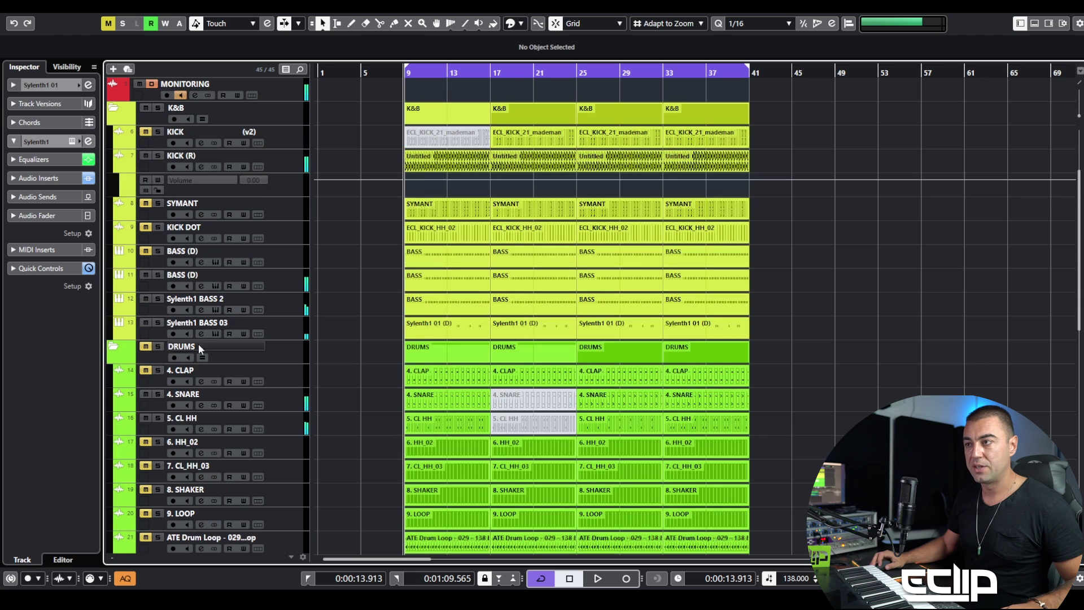
{"action": "left_click", "coordinate": [291, 400]}
{"action": "left_click", "coordinate": [290, 426], "text": "shift"}
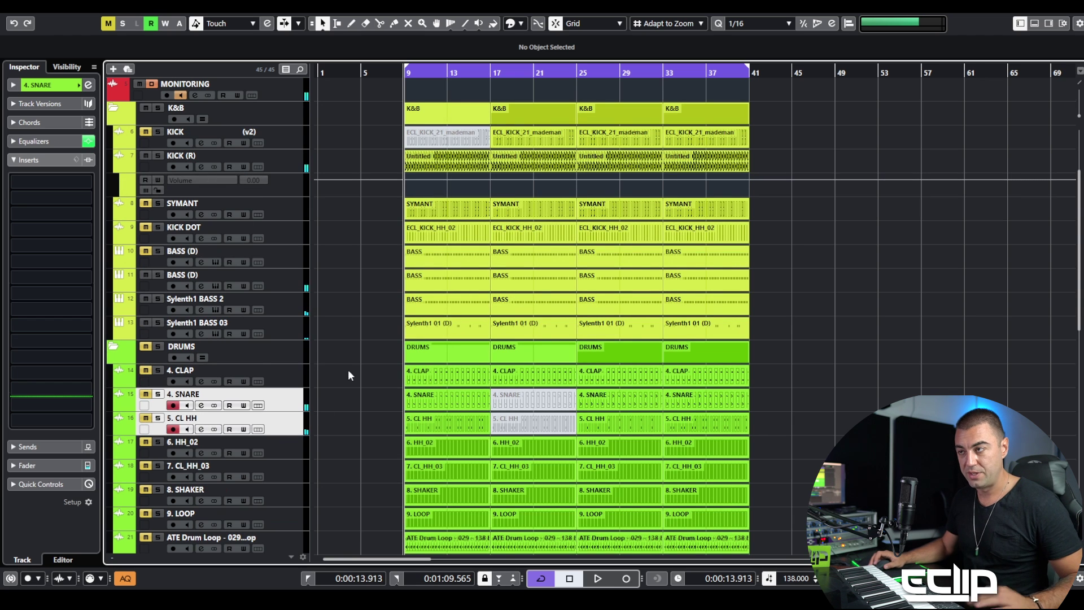
- Play the mix from bar 9 with the SINGLE SHOTS tracks in view
{"action": "scroll", "coordinate": [347, 370], "scroll_direction": "down", "scroll_amount": 8}
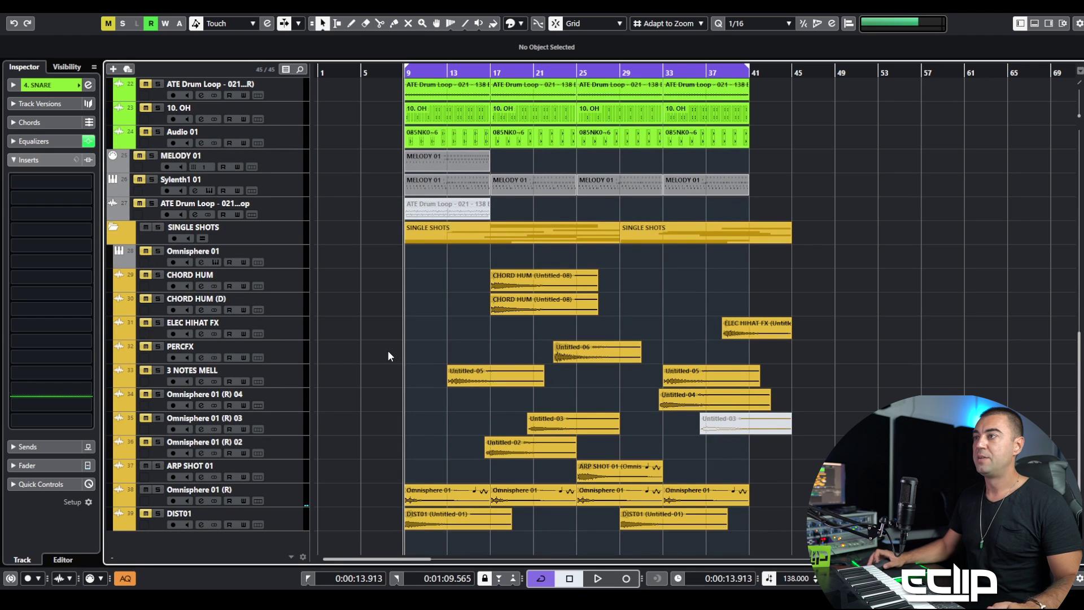
{"action": "scroll", "coordinate": [387, 350], "scroll_direction": "up", "scroll_amount": 8}
{"action": "scroll", "coordinate": [381, 335], "scroll_direction": "down", "scroll_amount": 4}
{"action": "scroll", "coordinate": [383, 344], "scroll_direction": "down", "scroll_amount": 3}
{"action": "key", "text": "space"}
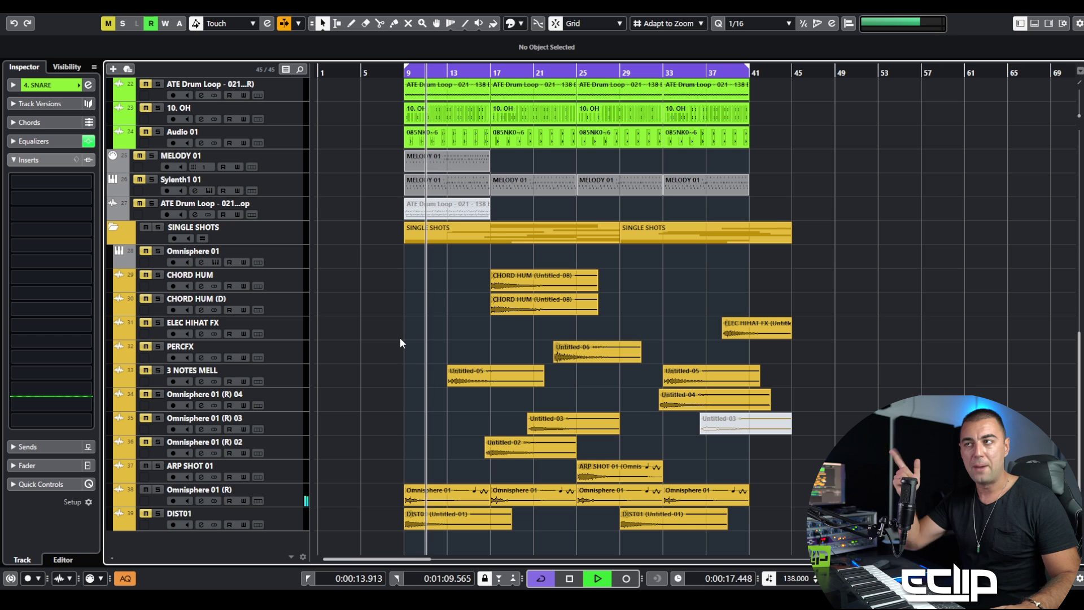
{"action": "key", "text": "space"}
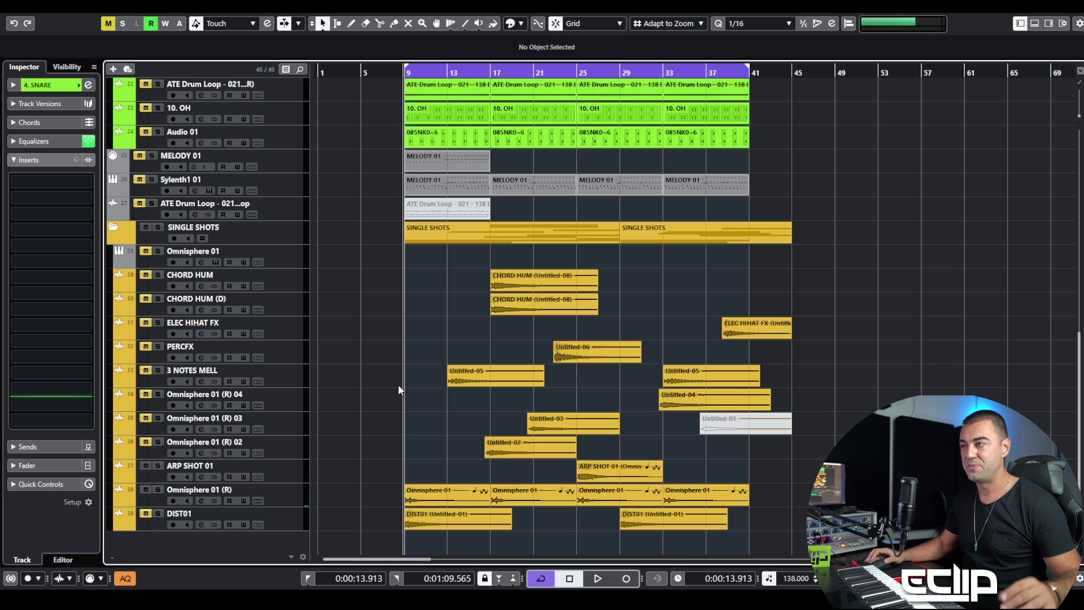
- Mark the single-shot events from Omnisphere 01 to DIST01 with a range selection, and return to object selection
{"action": "left_click_drag", "start_coordinate": [396, 267], "coordinate": [847, 546]}
{"action": "left_click", "coordinate": [337, 24]}
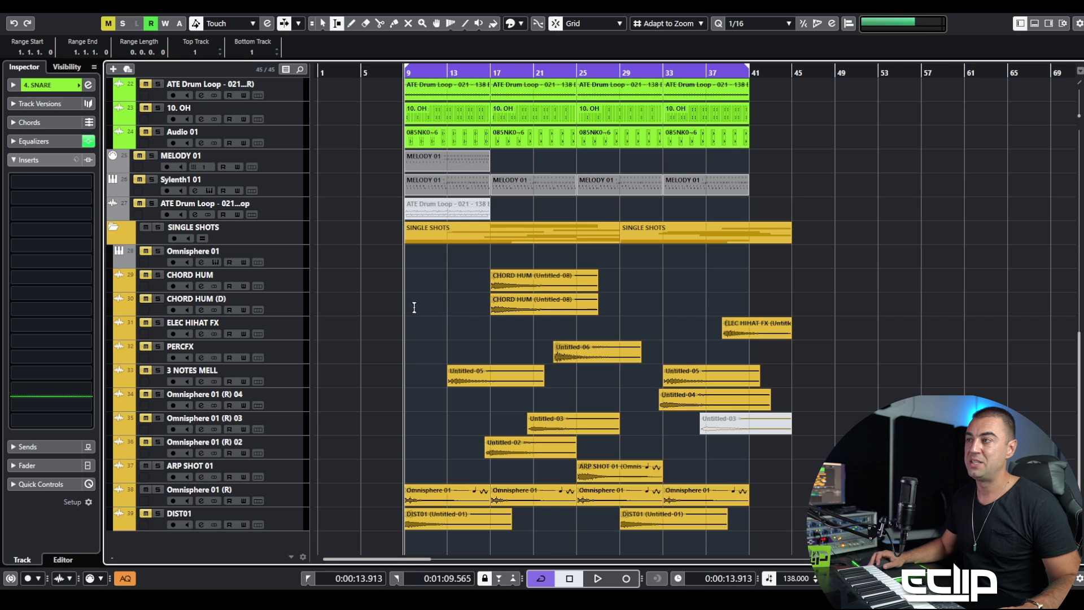
{"action": "left_click_drag", "start_coordinate": [411, 260], "coordinate": [774, 517]}
{"action": "key", "text": "1"}
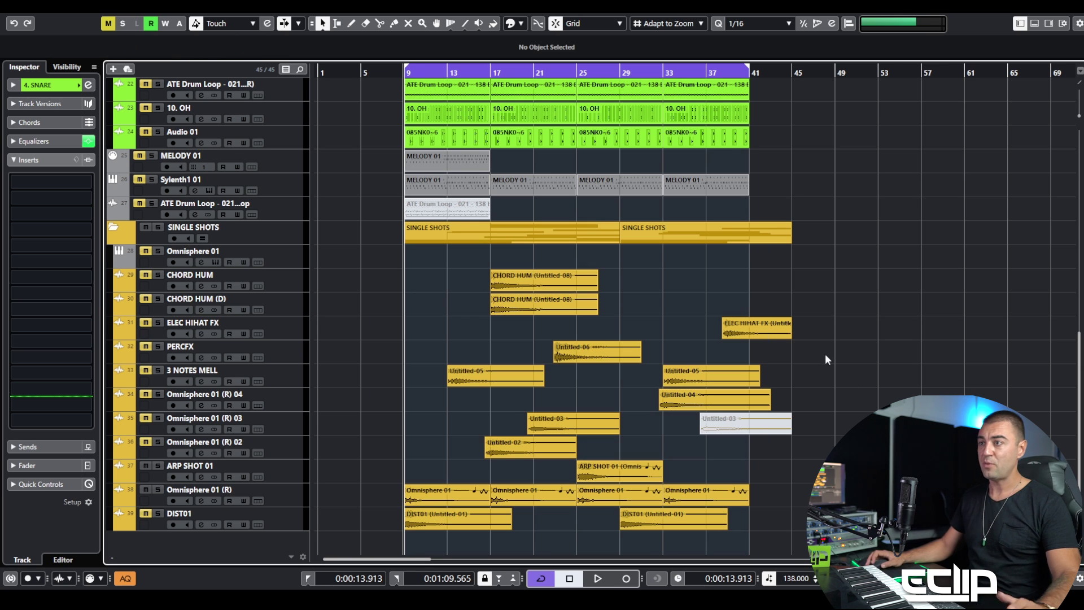
- Audition the Omnisphere 01 (R) track in solo from bar 9
{"action": "left_click", "coordinate": [292, 465]}
{"action": "left_click", "coordinate": [283, 497], "text": "shift"}
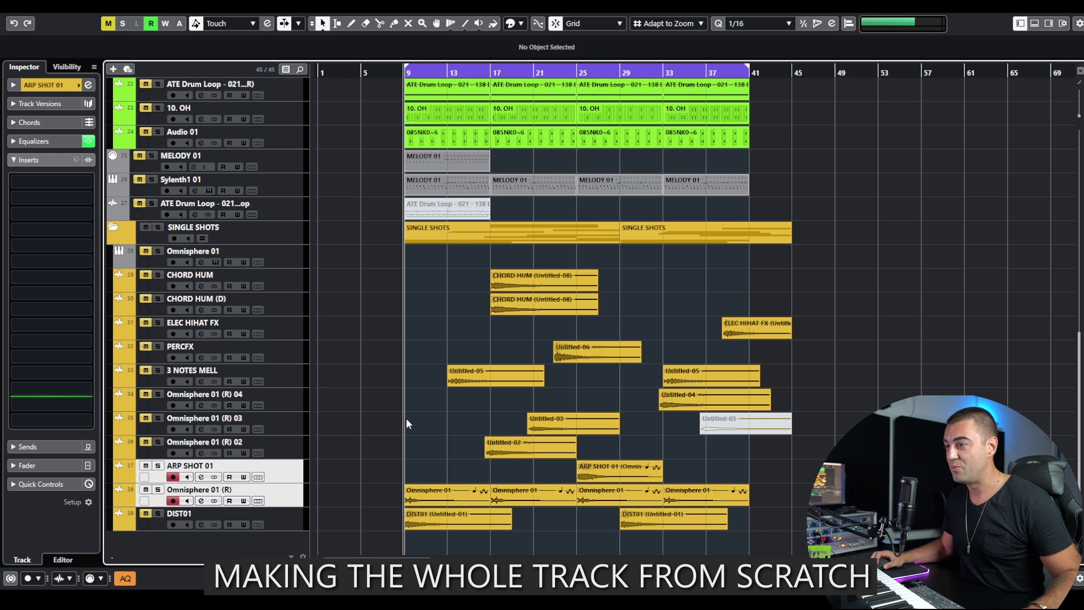
{"action": "left_click", "coordinate": [285, 503]}
{"action": "key", "text": "s"}
{"action": "key", "text": "space"}
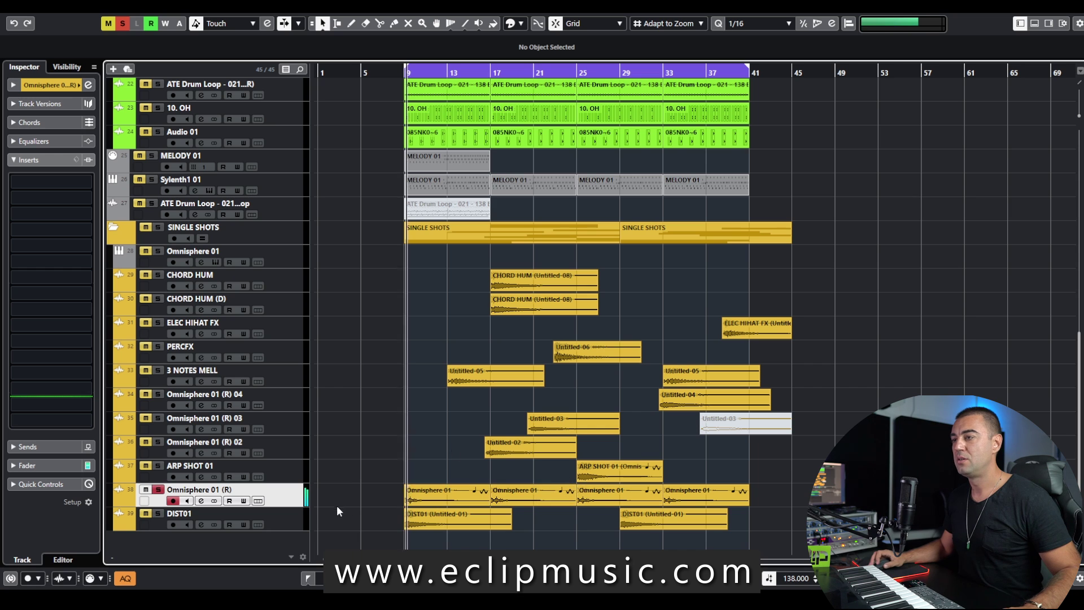
- Audition the ARP SHOT 01 event at bar 25 in solo, with and without Omnisphere 01 (R)
{"action": "left_click", "coordinate": [299, 475]}
{"action": "key", "text": "s"}
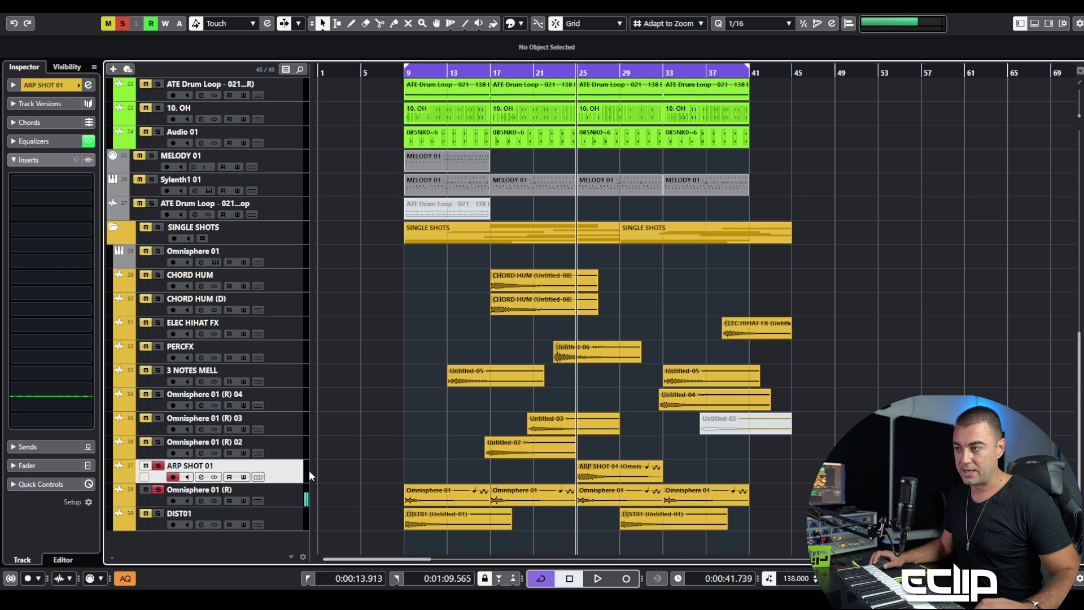
{"action": "left_click", "coordinate": [159, 490]}
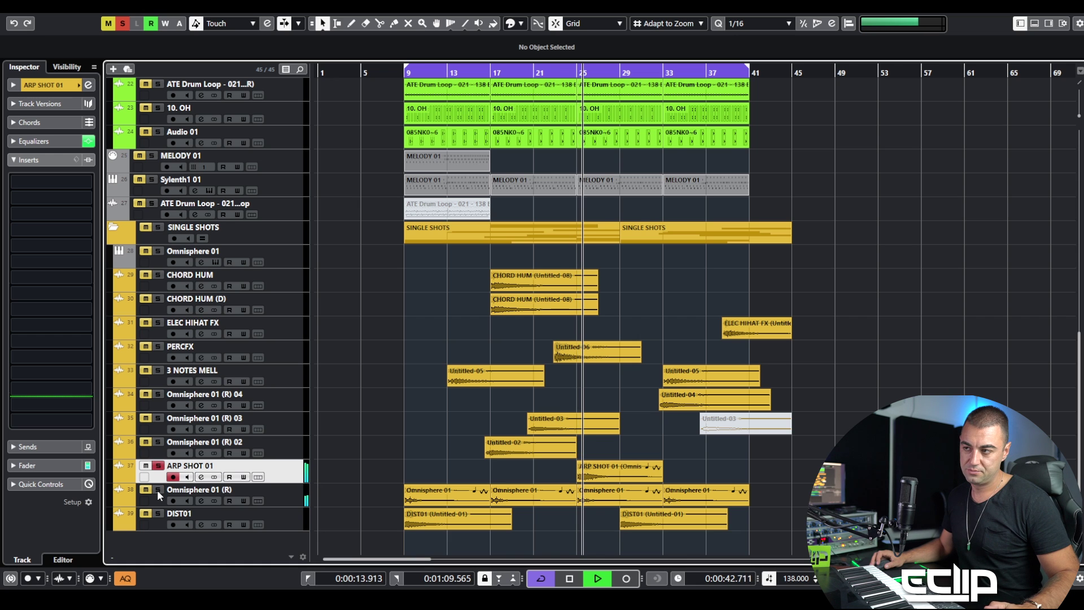
{"action": "key", "text": "space"}
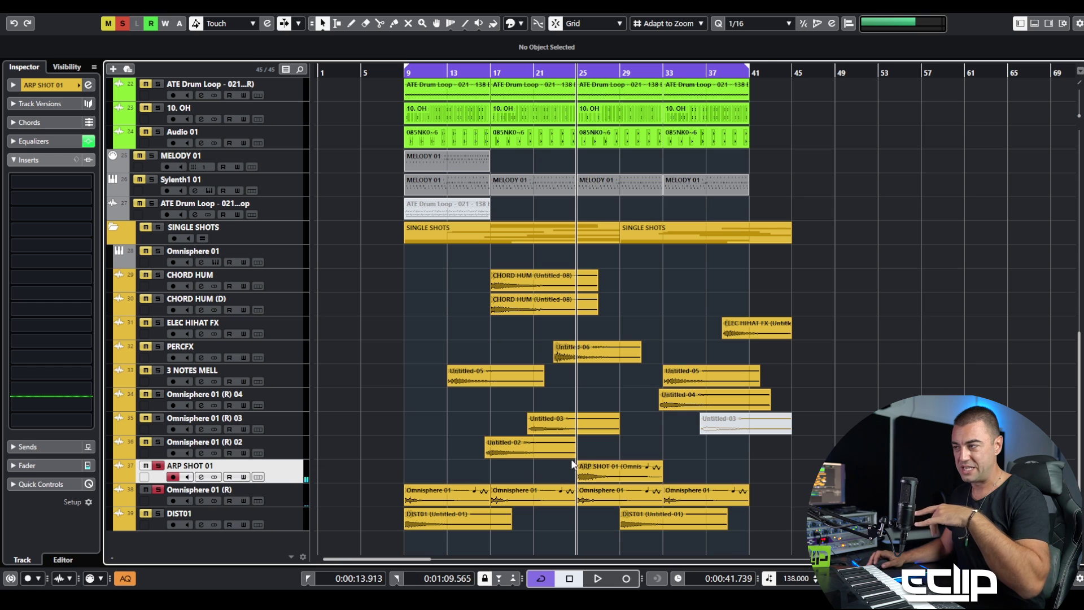
{"action": "left_click", "coordinate": [594, 467]}
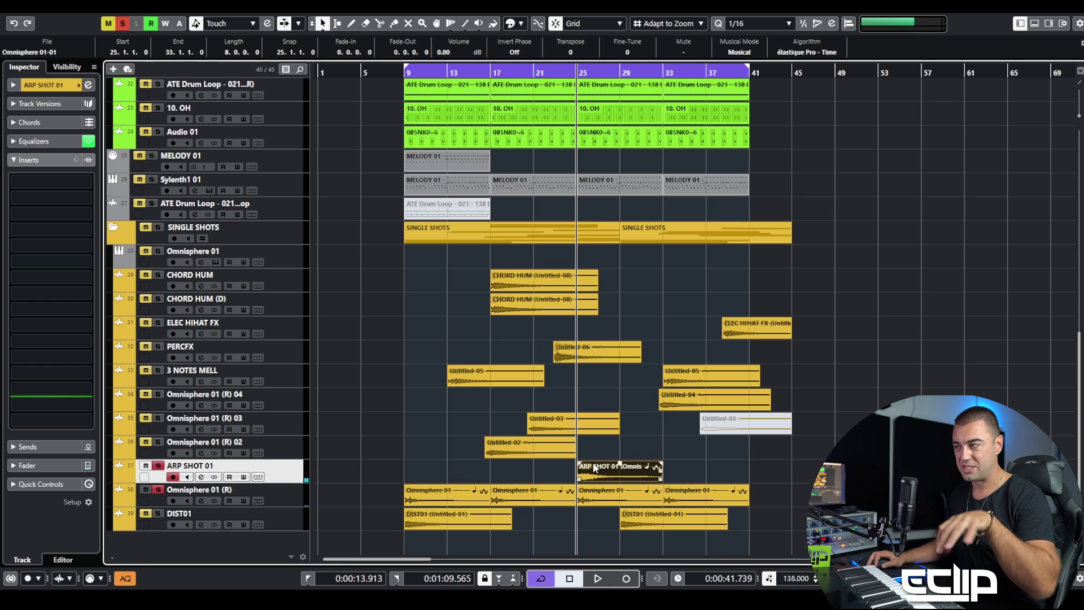
{"action": "left_click", "coordinate": [332, 443]}
- Take ARP SHOT 01 and Omnisphere 01 (R) out of solo and return the playhead to bar 9
{"action": "left_click", "coordinate": [158, 465]}
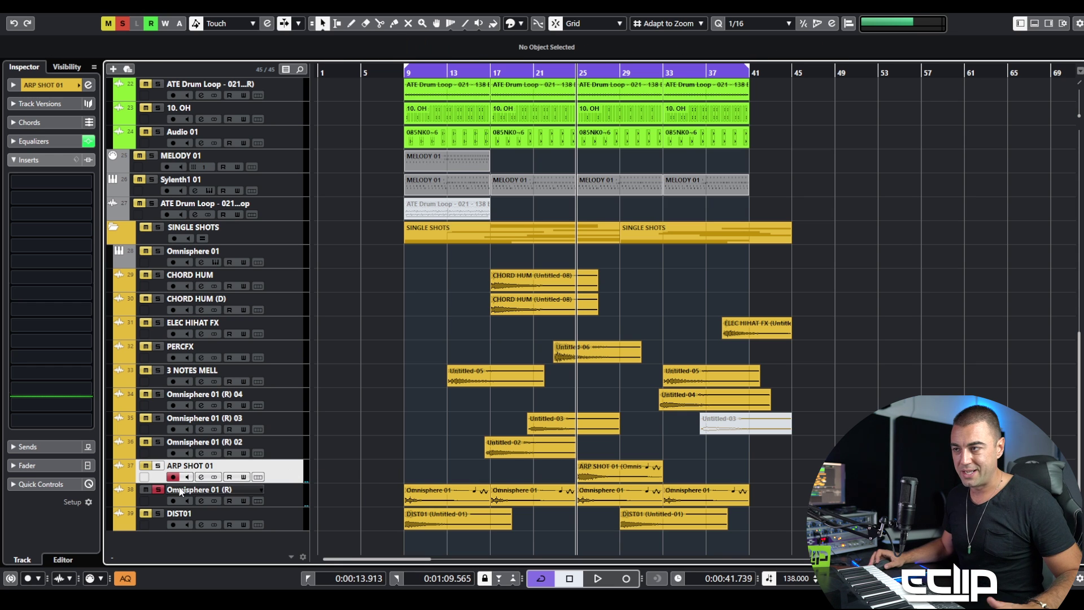
{"action": "left_click", "coordinate": [250, 496]}
{"action": "key", "text": "KP_1"}
- Move the DIST01 track directly above ARP SHOT 01, and select its event at bar 9 and the Omnisphere 01 (R) 02 track
{"action": "left_click_drag", "start_coordinate": [286, 520], "coordinate": [300, 464]}
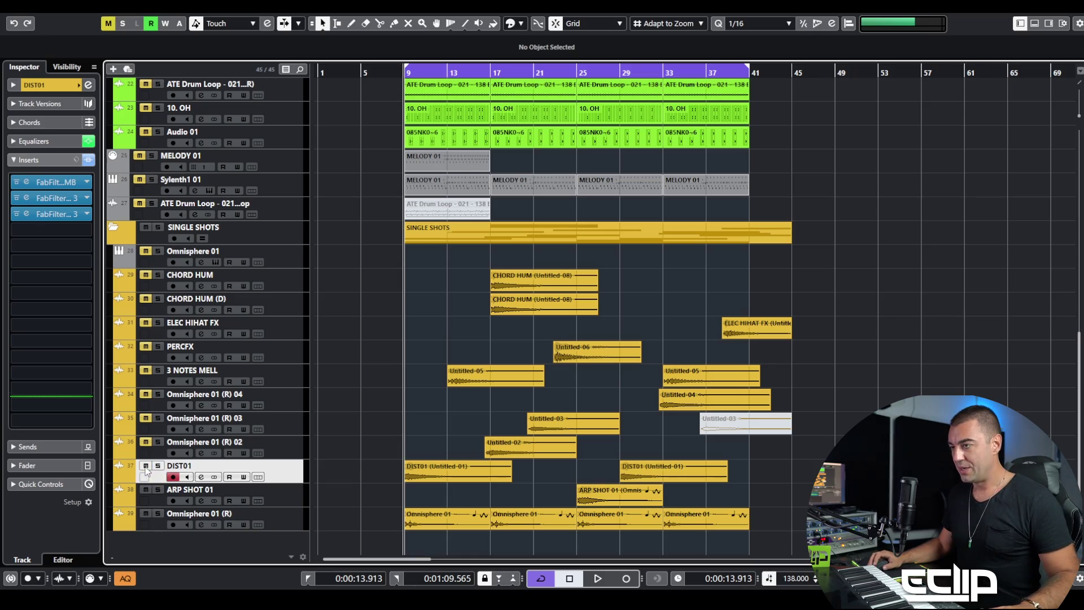
{"action": "left_click", "coordinate": [423, 476]}
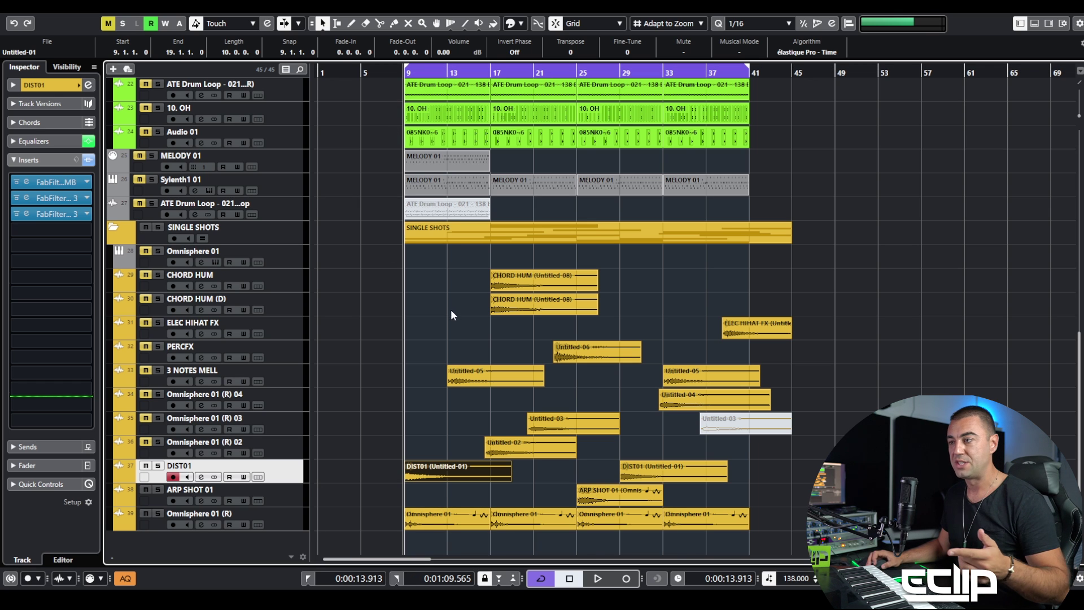
{"action": "left_click_drag", "start_coordinate": [379, 416], "coordinate": [432, 500]}
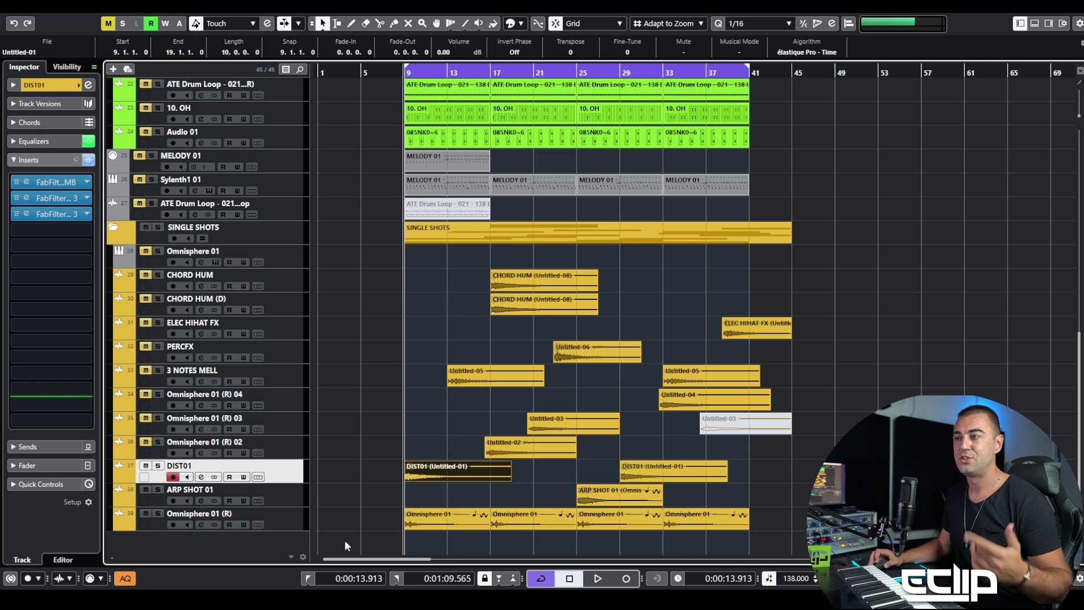
{"action": "left_click", "coordinate": [290, 455]}
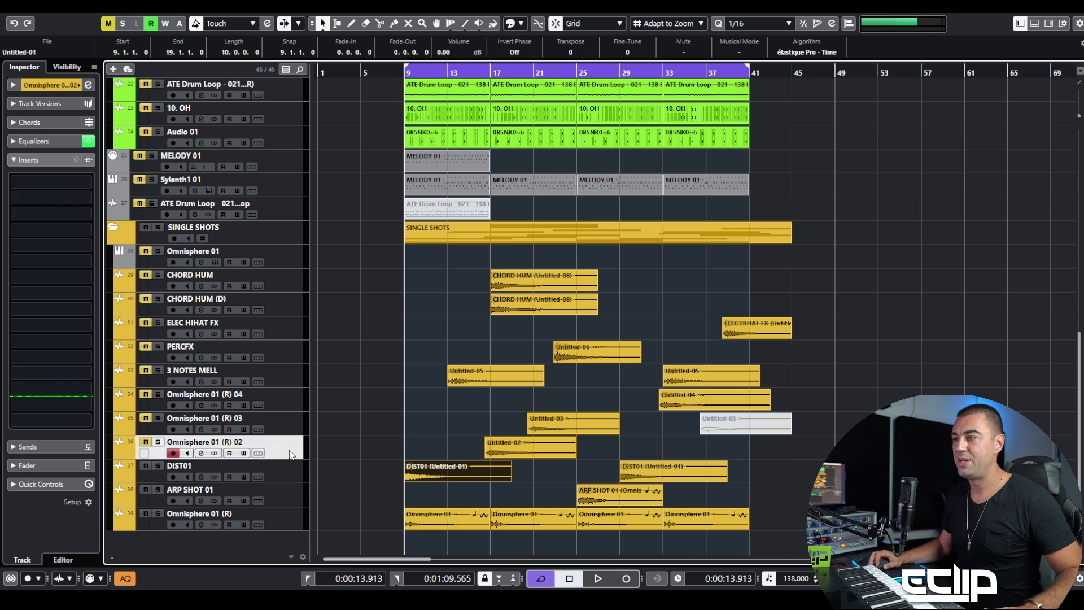
- Unmute all single-shot tracks from CHORD HUM through Omnisphere 01 (R) 02, and clear the event selection
{"action": "left_click", "coordinate": [291, 281], "text": "shift"}
{"action": "left_click", "coordinate": [419, 307]}
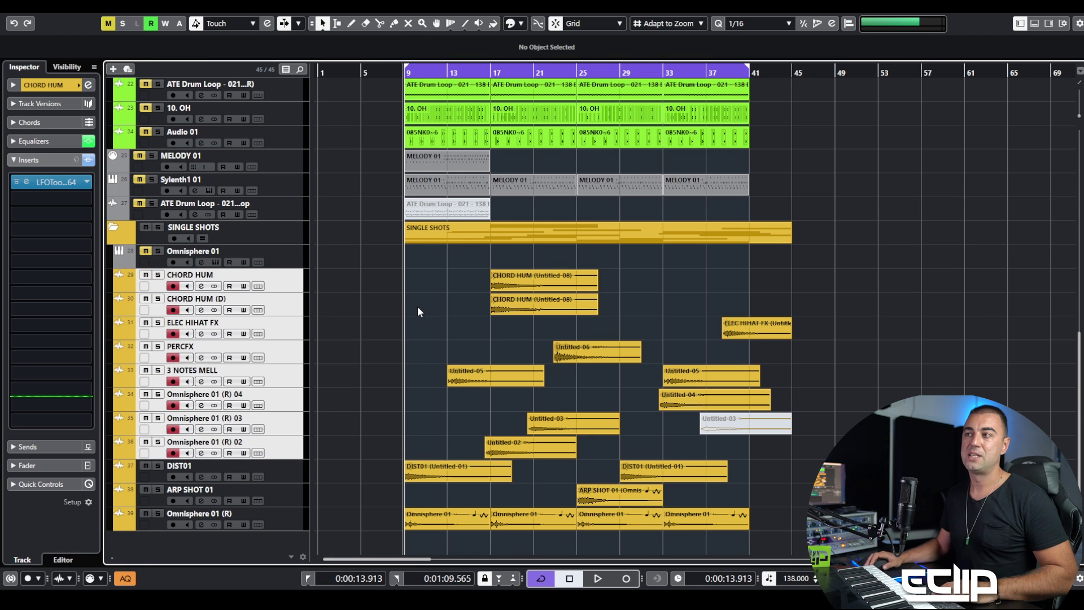
- Mute the 4. SNARE and 5. CL HH events at bar 9 to match those at bar 17
{"action": "scroll", "coordinate": [394, 414], "scroll_direction": "up", "scroll_amount": 10}
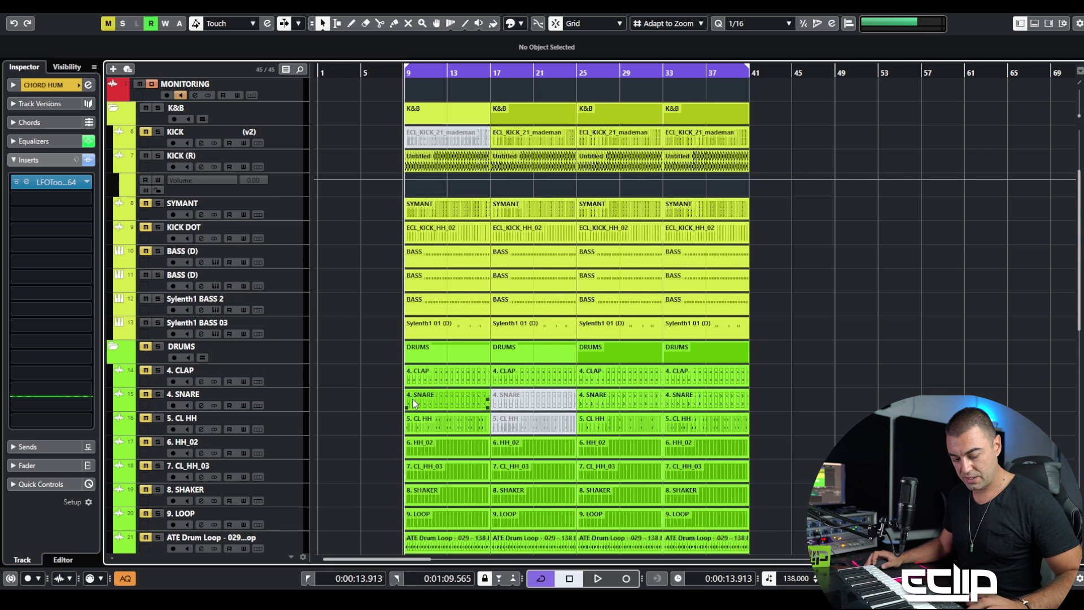
{"action": "key", "text": "7"}
{"action": "left_click_drag", "start_coordinate": [382, 391], "coordinate": [434, 429]}
{"action": "key", "text": "1"}
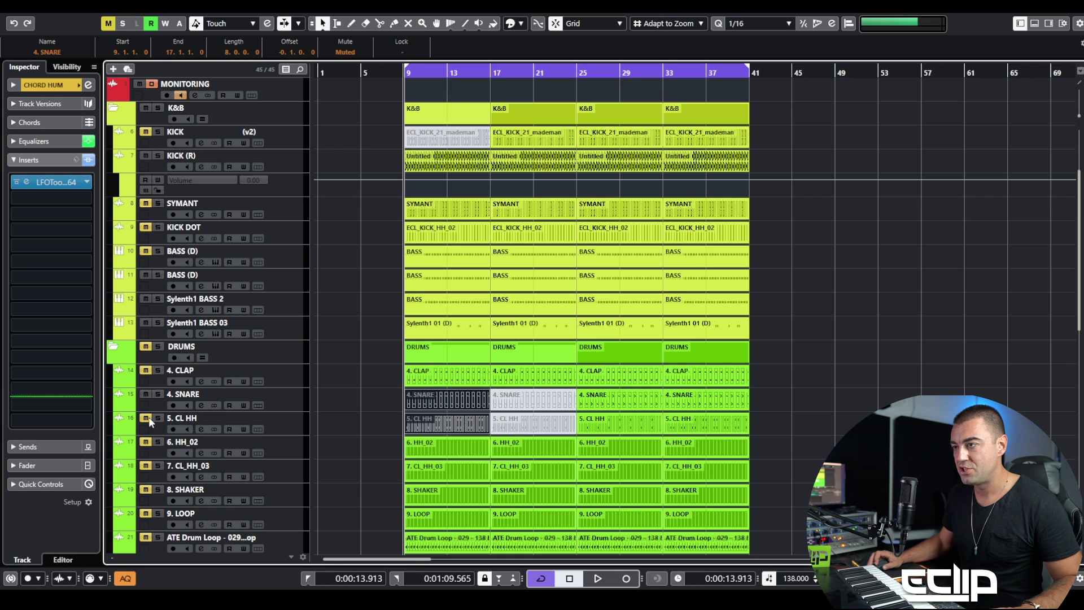
{"action": "left_click", "coordinate": [367, 389]}
{"action": "key", "text": "1"}
{"action": "key", "text": "1"}
{"action": "key", "text": "1"}
{"action": "left_click_drag", "start_coordinate": [379, 396], "coordinate": [528, 419]}
{"action": "left_click", "coordinate": [383, 406]}
{"action": "left_click_drag", "start_coordinate": [692, 417], "coordinate": [610, 415]}
{"action": "left_click", "coordinate": [811, 378]}
- Play the arrangement from bar 9 and mute the KICK (R) track during playback
{"action": "scroll", "coordinate": [594, 418], "scroll_direction": "down", "scroll_amount": 8}
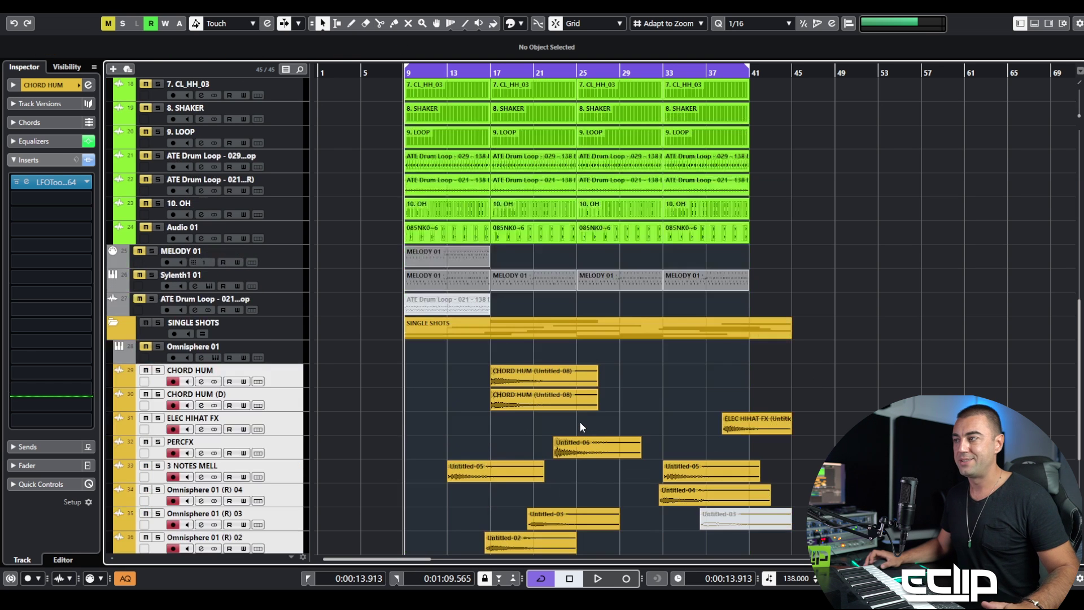
{"action": "scroll", "coordinate": [551, 391], "scroll_direction": "down", "scroll_amount": 2}
{"action": "key", "text": "space"}
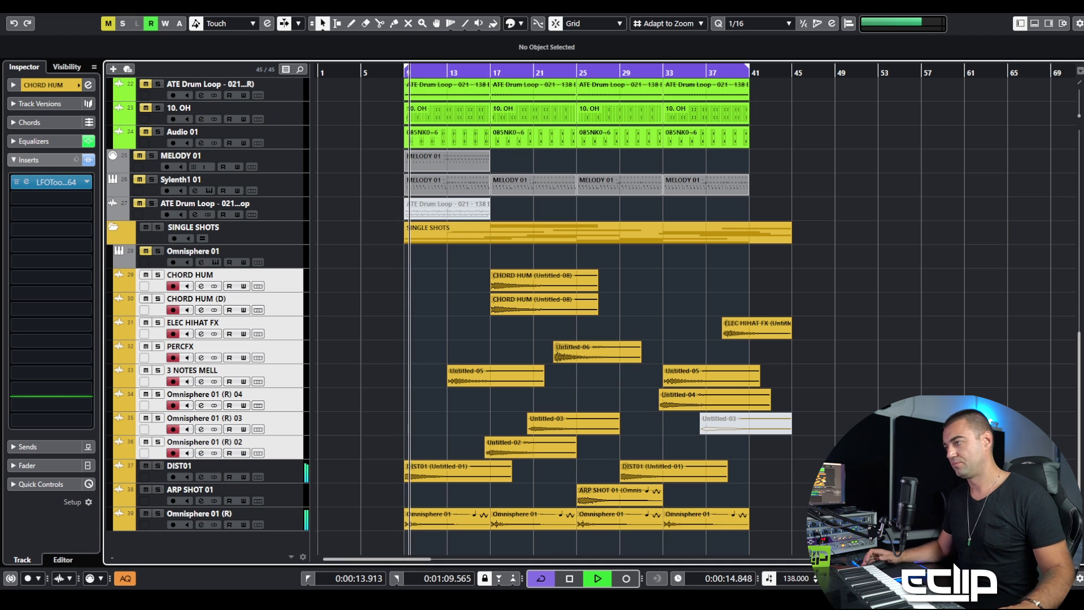
{"action": "key", "text": "f"}
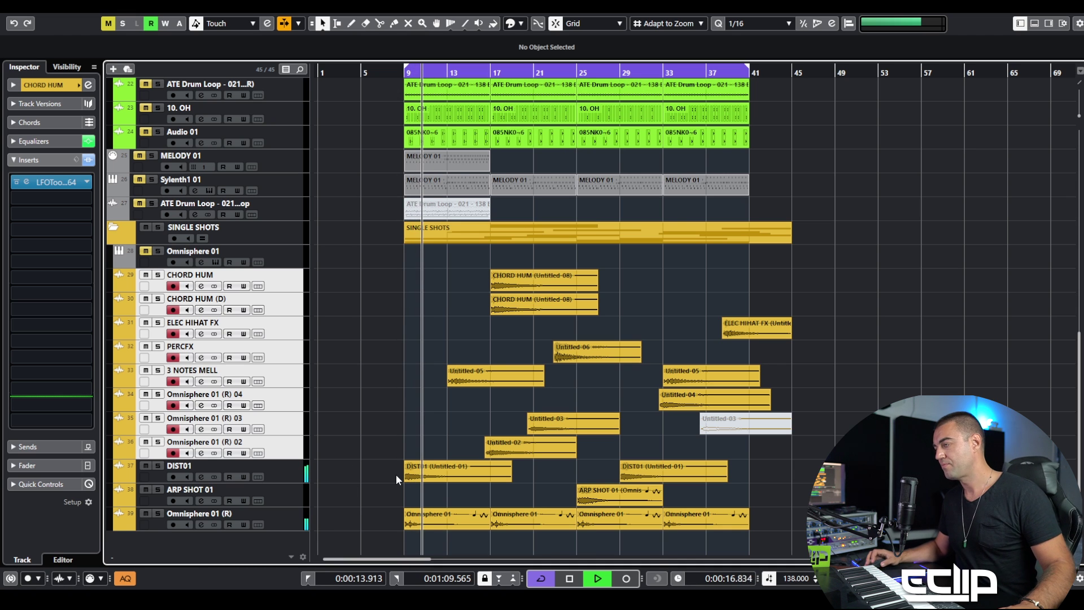
{"action": "scroll", "coordinate": [398, 434], "scroll_direction": "up", "scroll_amount": 15}
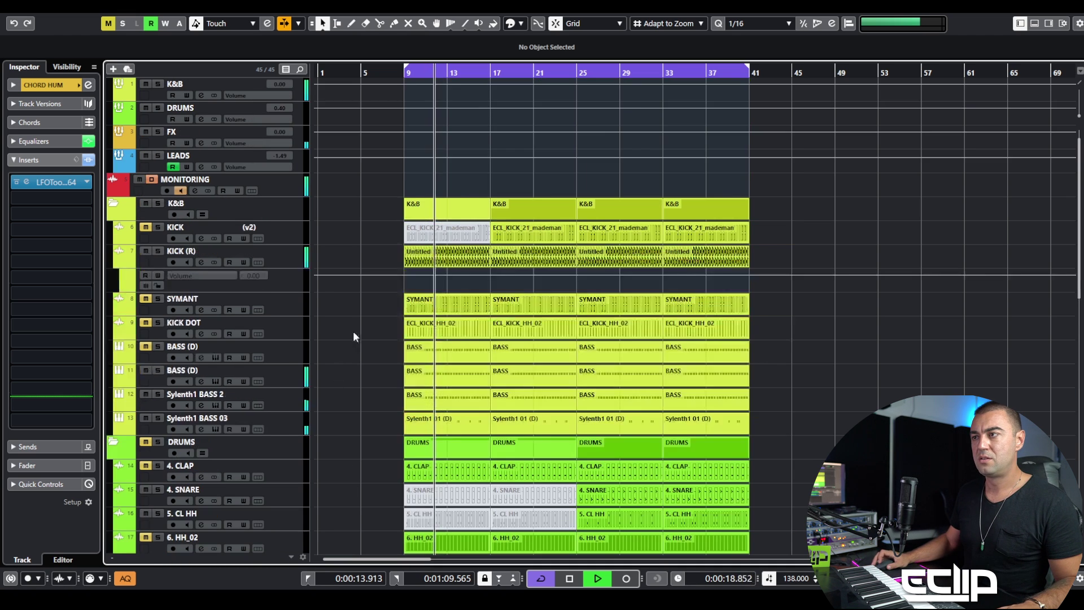
{"action": "left_click", "coordinate": [146, 252]}
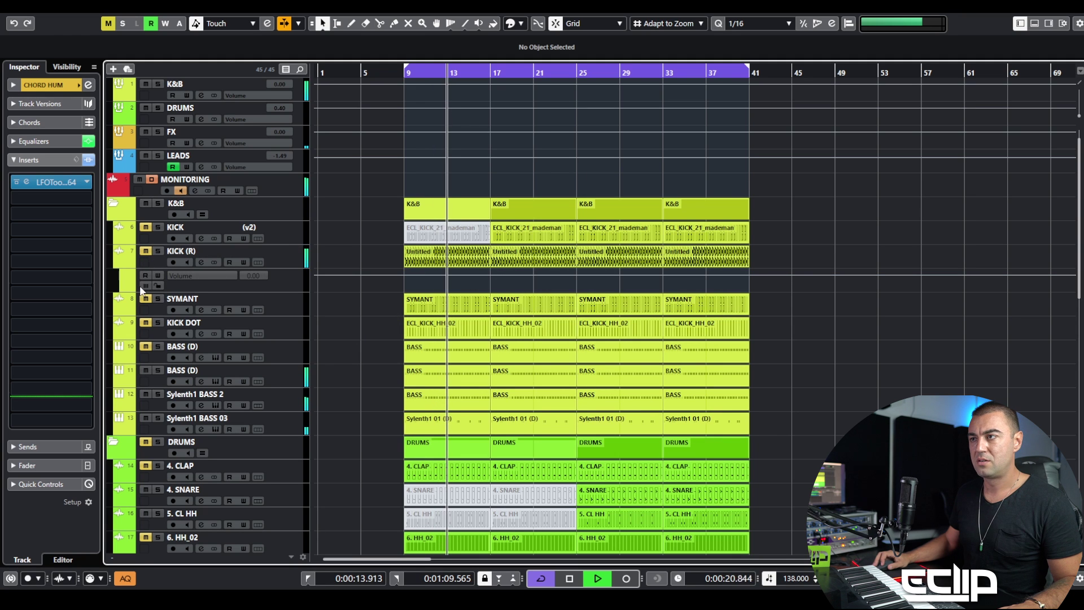
- Listen to the single shots until bar 21, select the Omnisphere 01 (R) 03 event starting in bar 20, and stop playback
{"action": "scroll", "coordinate": [356, 342], "scroll_direction": "down", "scroll_amount": 15}
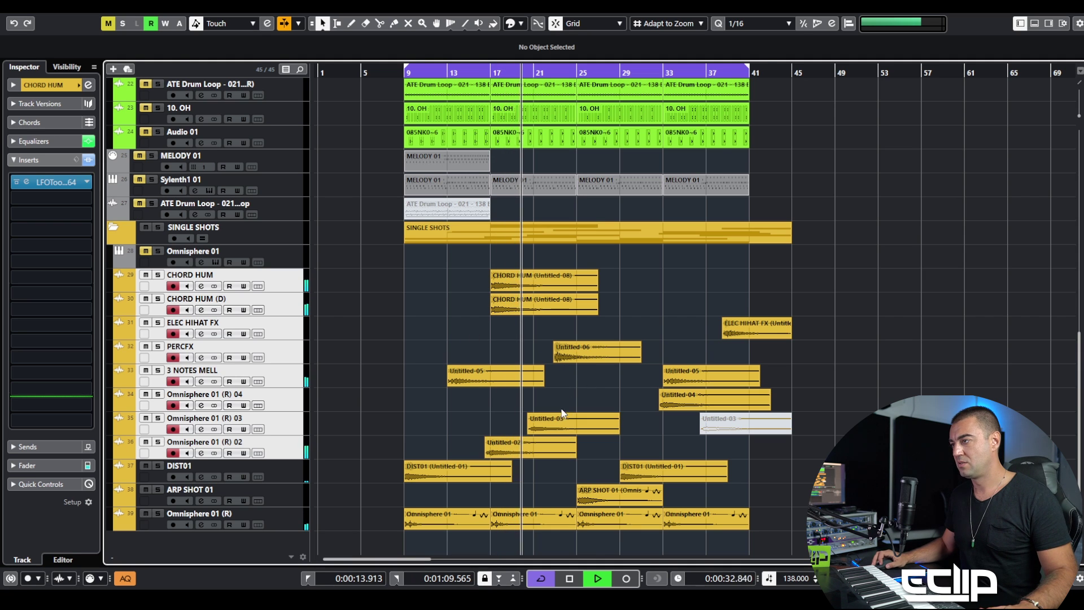
{"action": "left_click", "coordinate": [554, 430]}
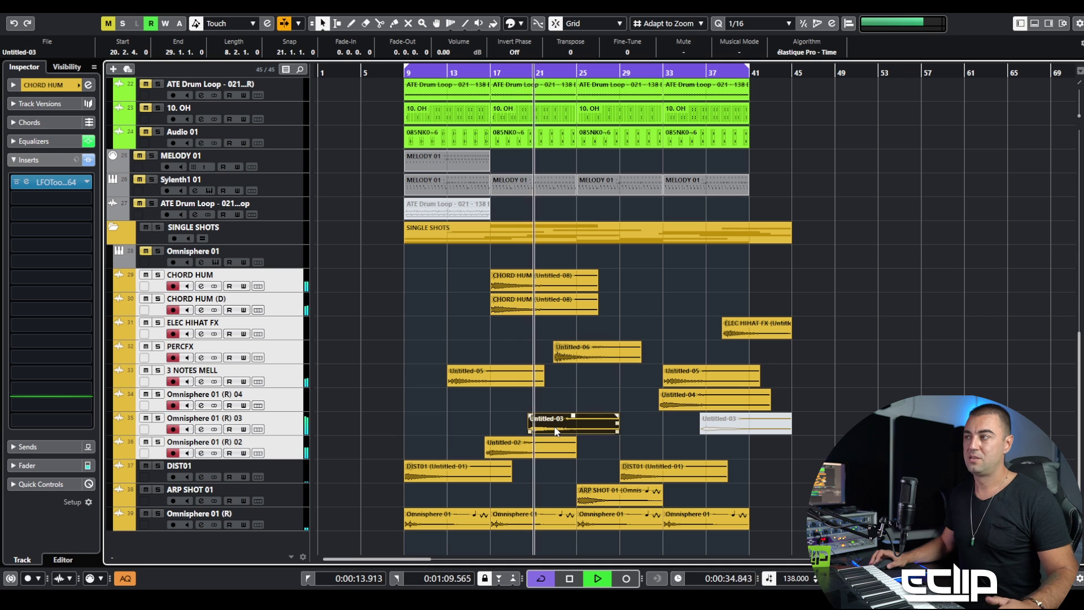
{"action": "key", "text": "space"}
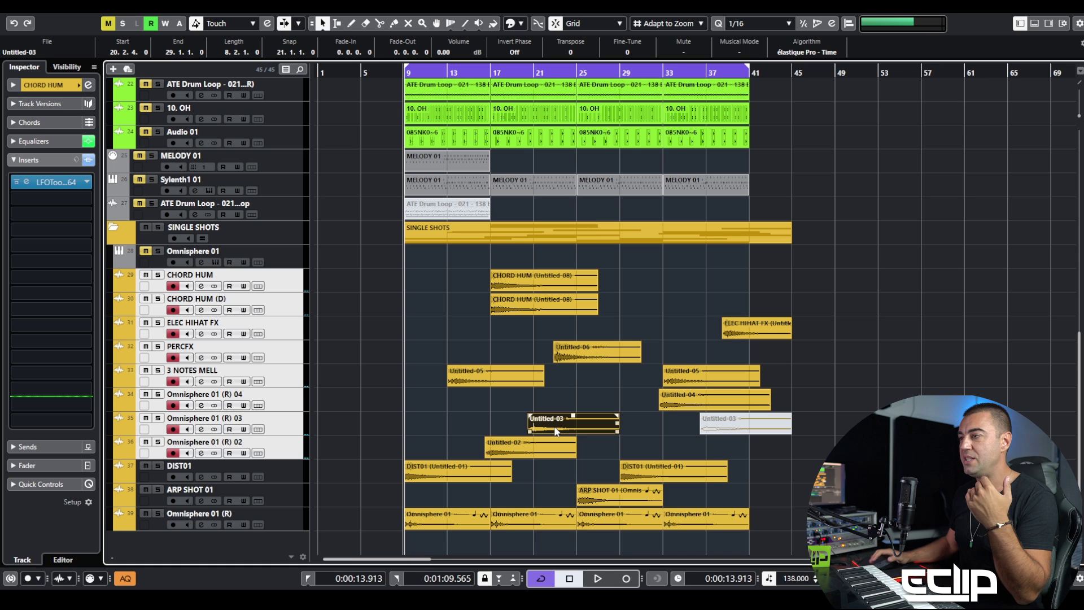
- Highlight all single-shot events from CHORD HUM down to Omnisphere 01 (R), and clear the selection
{"action": "left_click", "coordinate": [477, 338]}
{"action": "left_click_drag", "start_coordinate": [415, 281], "coordinate": [734, 518]}
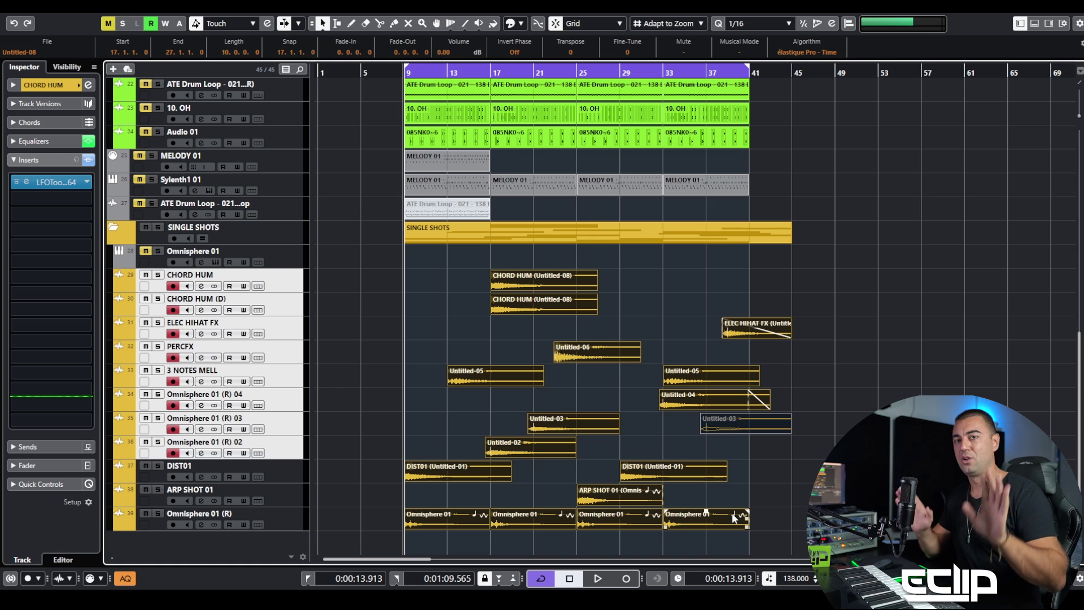
{"action": "left_click", "coordinate": [376, 333]}
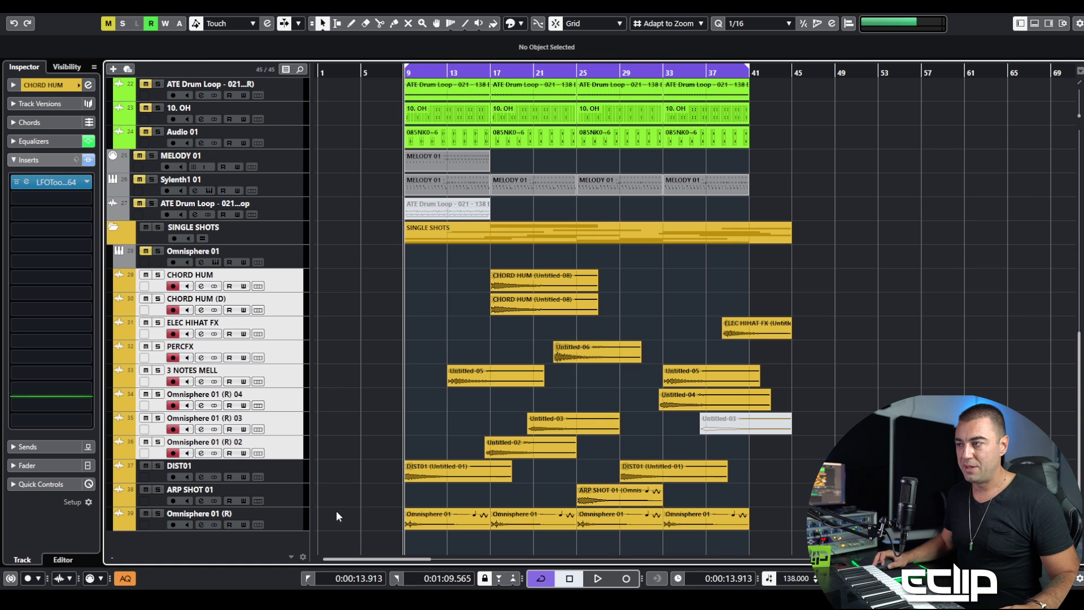
- Solo the DIST01 track and point out the 3 NOTES MELL event at bar 13 and the Omnisphere 01 (R) 02 event
{"action": "left_click", "coordinate": [302, 466]}
{"action": "key", "text": "s"}
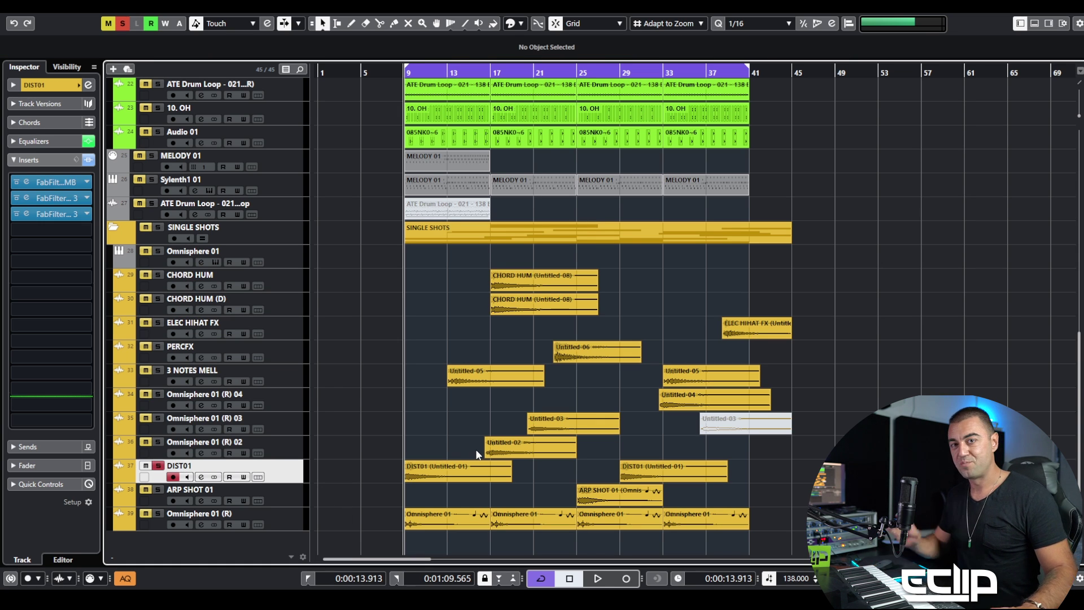
{"action": "left_click", "coordinate": [473, 376]}
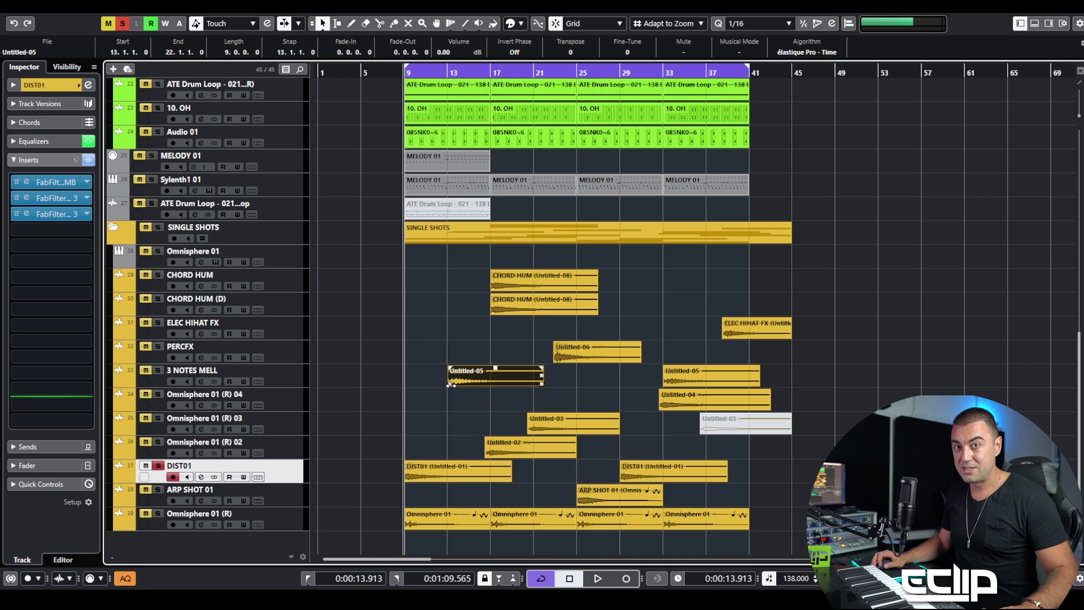
{"action": "left_click", "coordinate": [506, 445]}
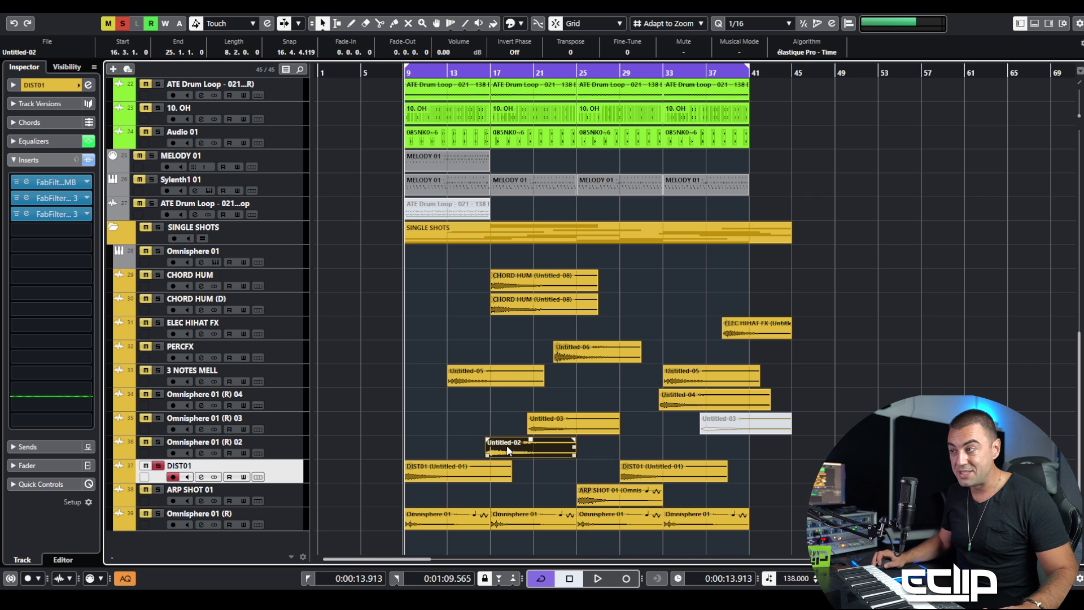
{"action": "left_click", "coordinate": [467, 427]}
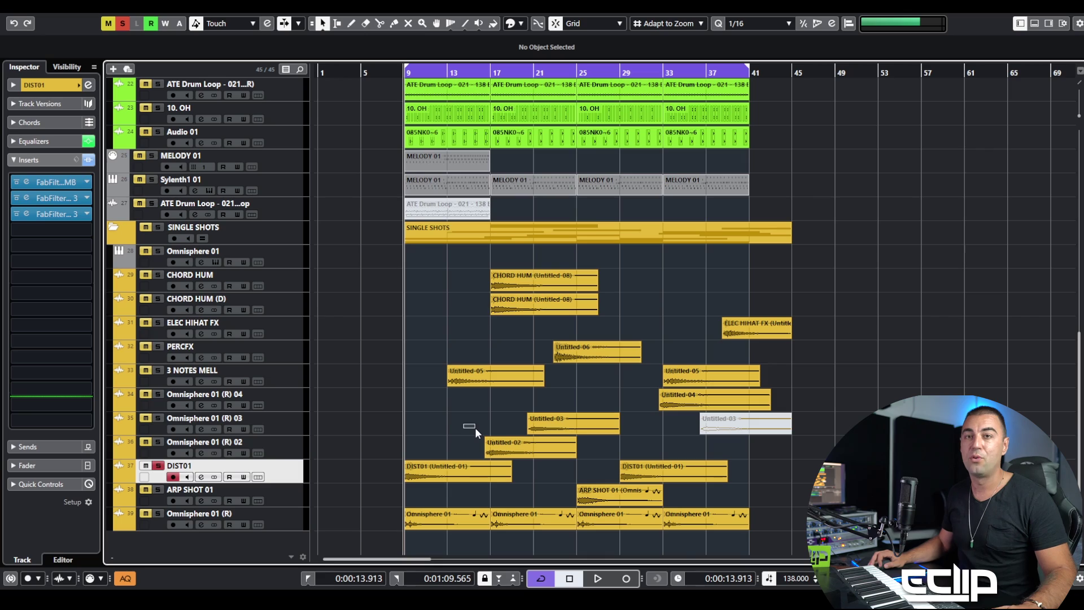
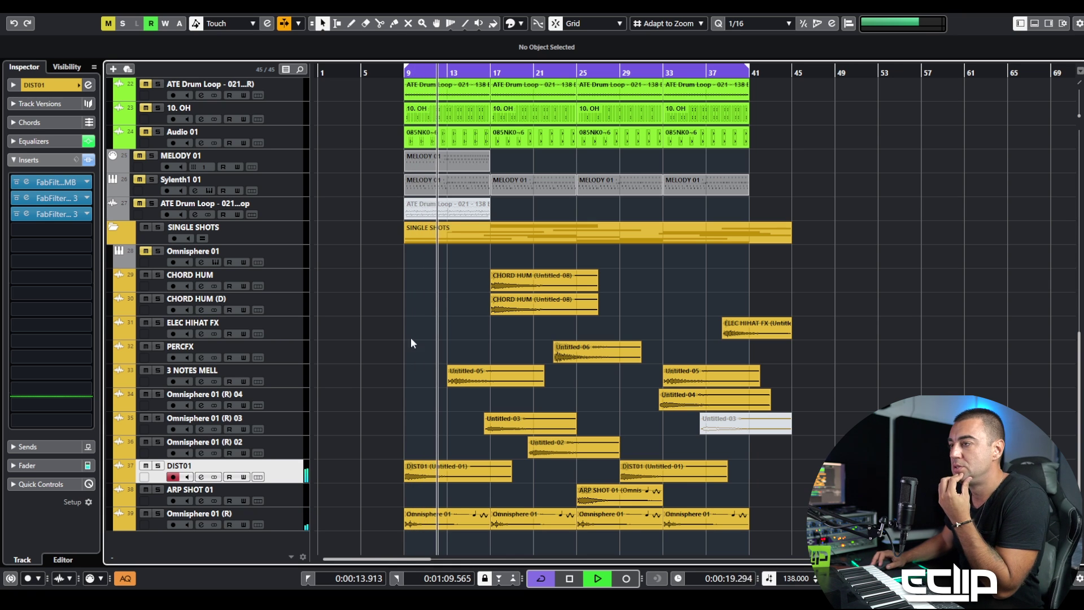
- Move the PERCFX event 8 bars earlier to bar 15 while the arrangement plays, and stop playback
{"action": "left_click", "coordinate": [392, 329]}
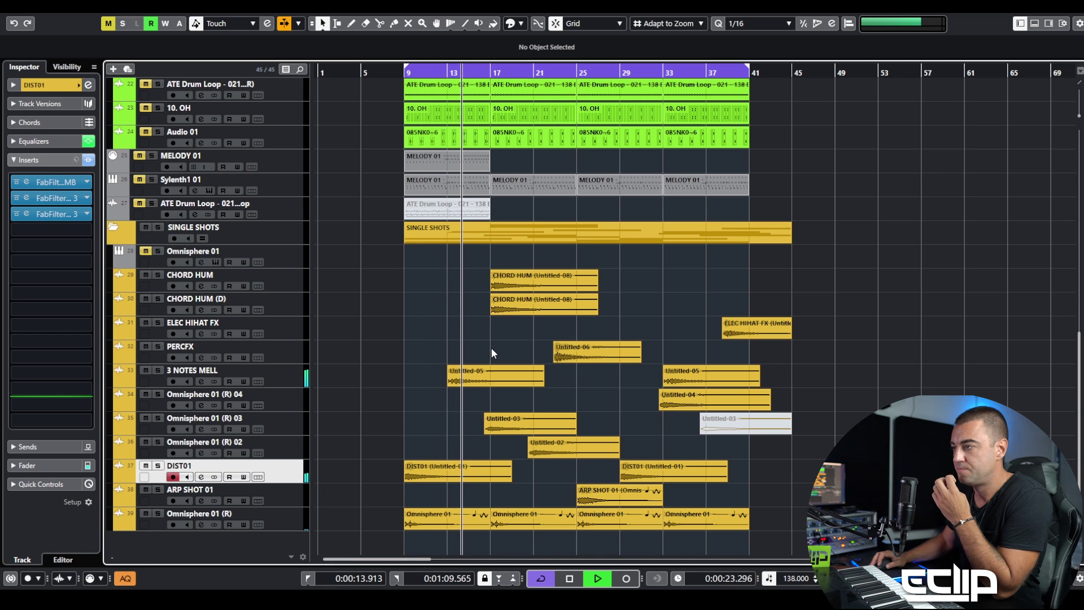
{"action": "left_click", "coordinate": [566, 356]}
{"action": "left_click_drag", "start_coordinate": [566, 356], "coordinate": [497, 348]}
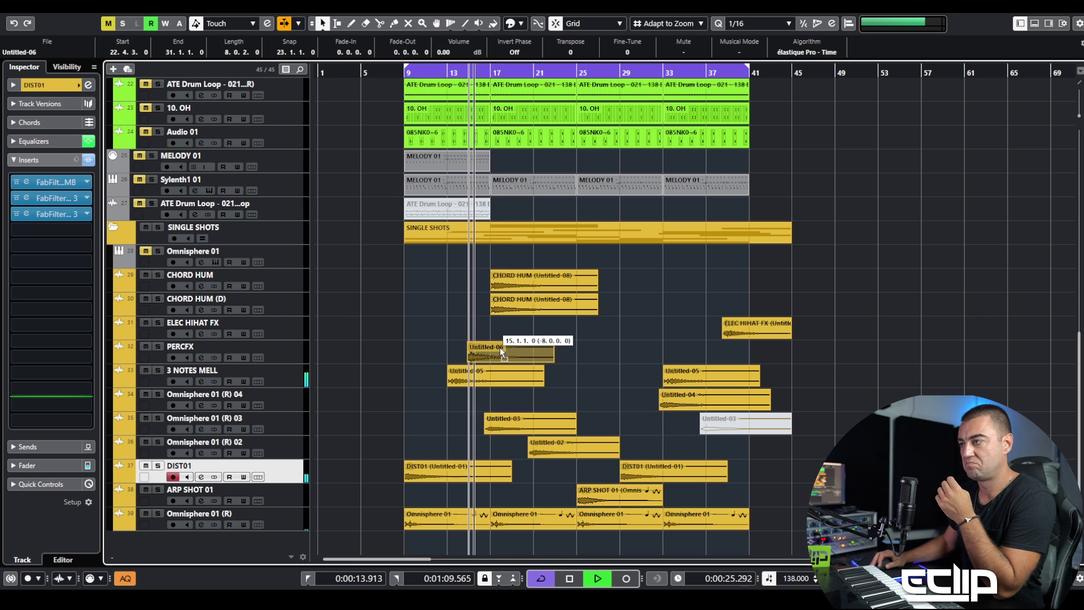
{"action": "left_click", "coordinate": [482, 314]}
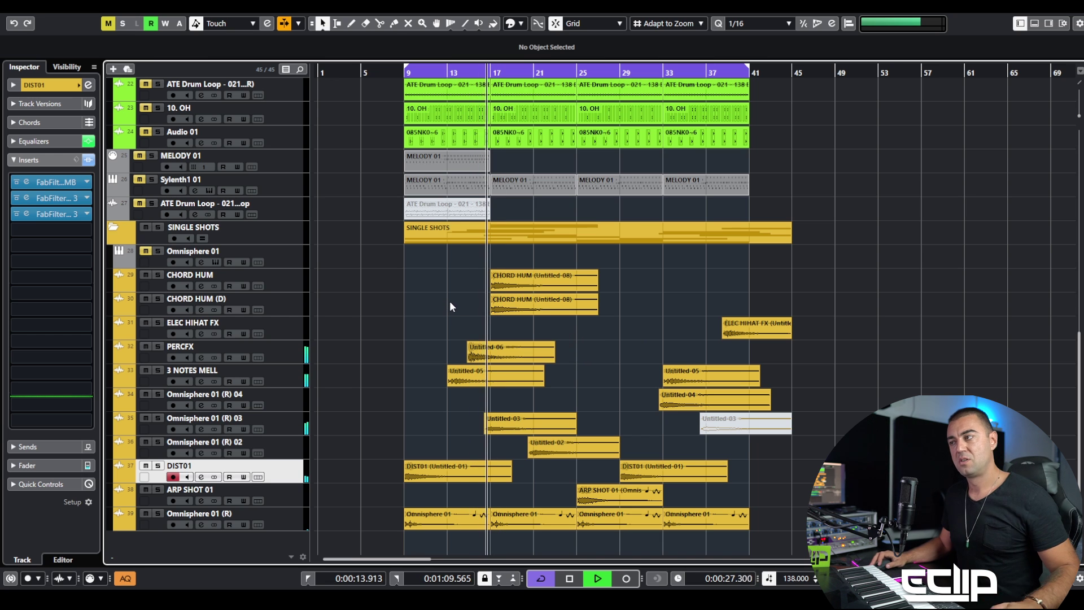
{"action": "key", "text": "space"}
- Audition the PERCFX track in solo from its event at bar 15, and take it out of solo
{"action": "left_click", "coordinate": [291, 347]}
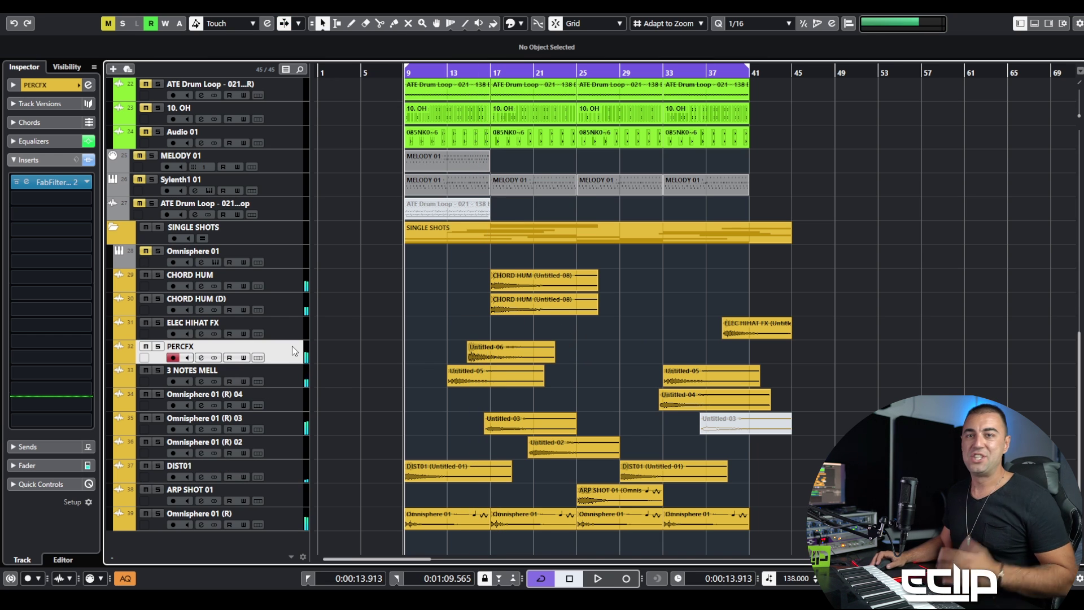
{"action": "left_click", "coordinate": [501, 344]}
{"action": "key", "text": "s"}
{"action": "left_click", "coordinate": [360, 343]}
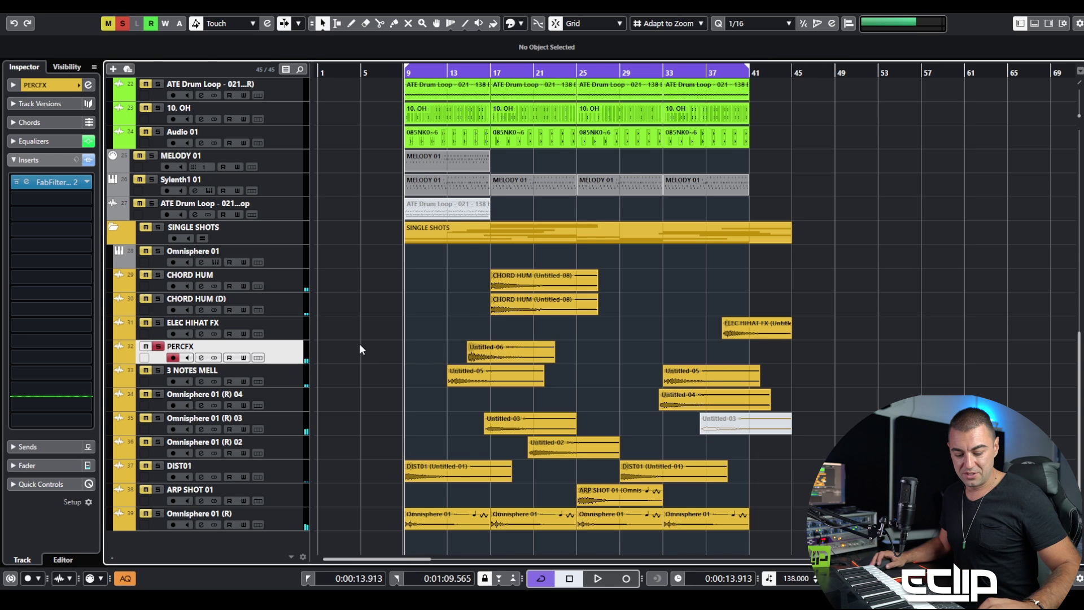
{"action": "key", "text": "l"}
{"action": "key", "text": "space"}
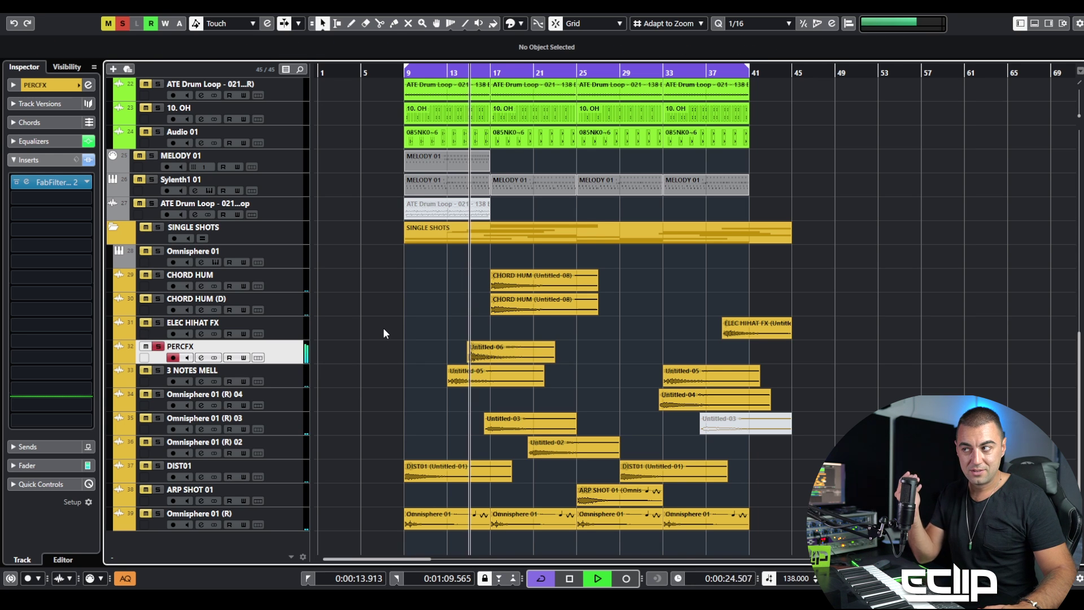
{"action": "key", "text": "space"}
{"action": "key", "text": "s"}
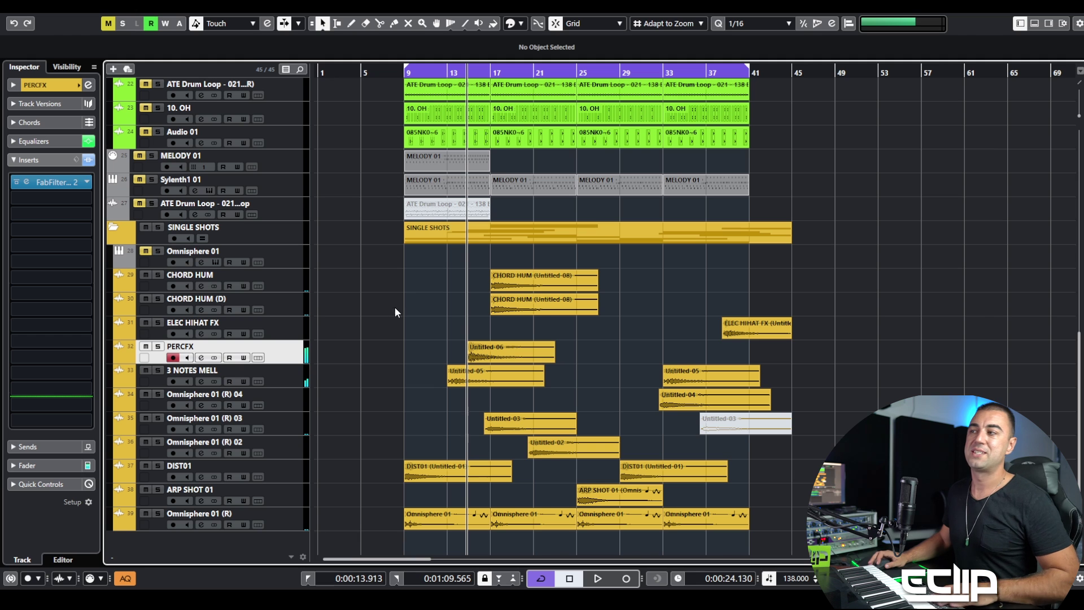
- Examine the start of the PERCFX event against the grid around bar 15, and return the playhead to bar 9
{"action": "scroll", "coordinate": [456, 377], "scroll_direction": "up", "scroll_amount": 2}
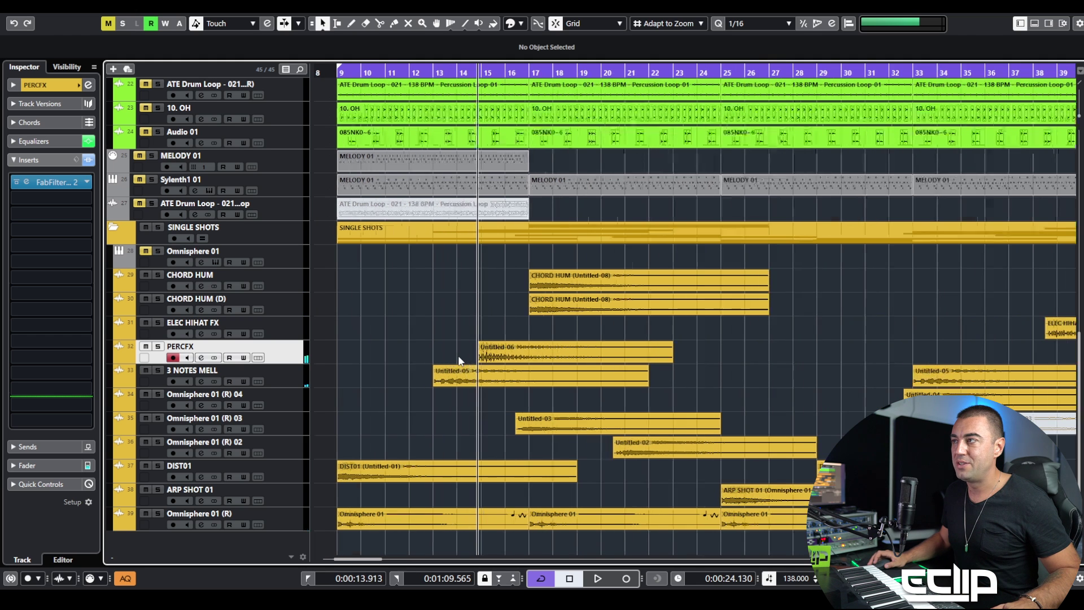
{"action": "left_click", "coordinate": [499, 358]}
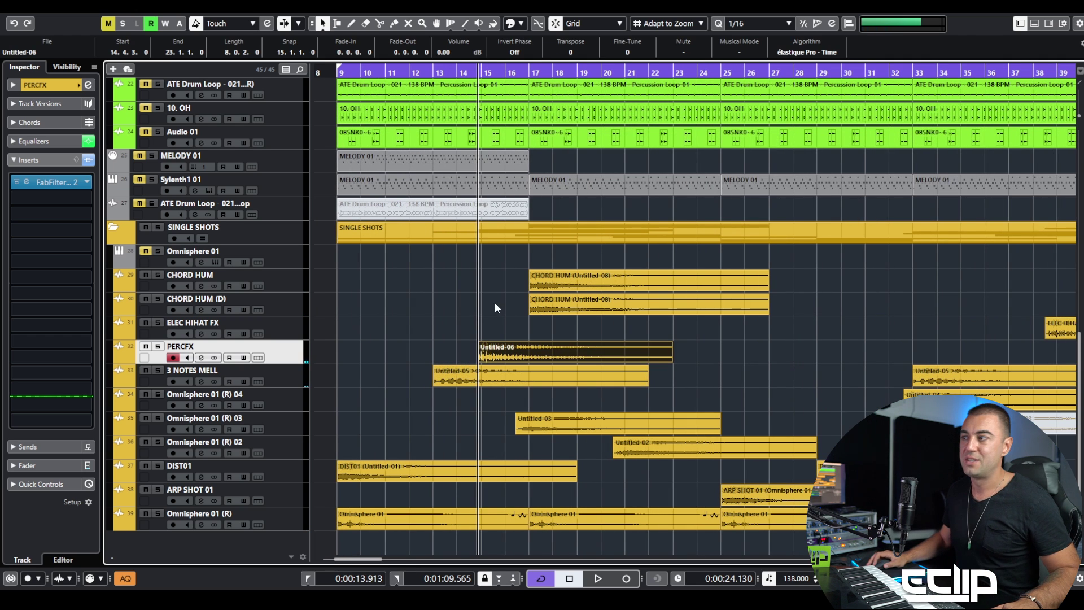
{"action": "scroll", "coordinate": [495, 310], "scroll_direction": "down", "scroll_amount": 4}
{"action": "scroll", "coordinate": [387, 341], "scroll_direction": "up", "scroll_amount": 4}
{"action": "scroll", "coordinate": [422, 337], "scroll_direction": "up", "scroll_amount": 5}
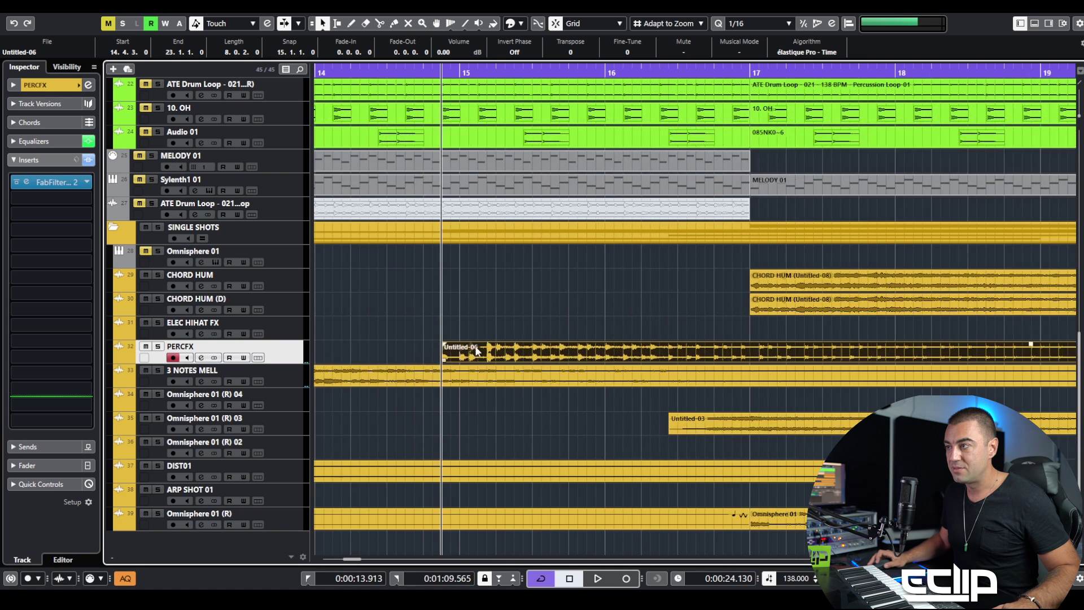
{"action": "mouse_move", "coordinate": [477, 350]}
{"action": "left_mouse_down"}
{"action": "mouse_move", "coordinate": [490, 347]}
{"action": "mouse_move", "coordinate": [478, 346]}
{"action": "left_mouse_up"}
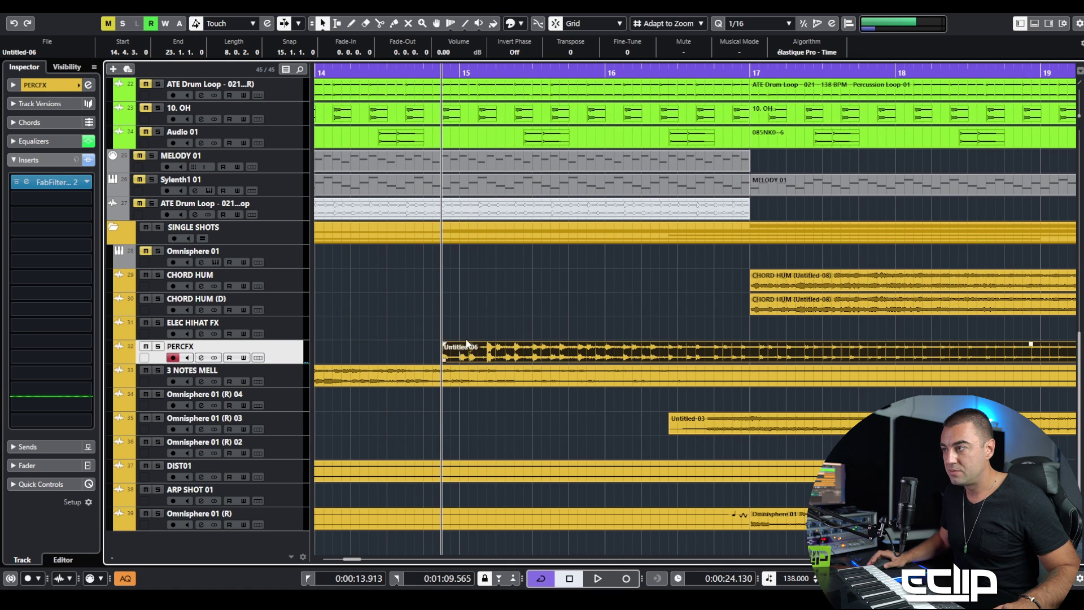
{"action": "scroll", "coordinate": [470, 327], "scroll_direction": "down", "scroll_amount": 4}
{"action": "left_click", "coordinate": [463, 318]}
{"action": "key", "text": "KP_1"}
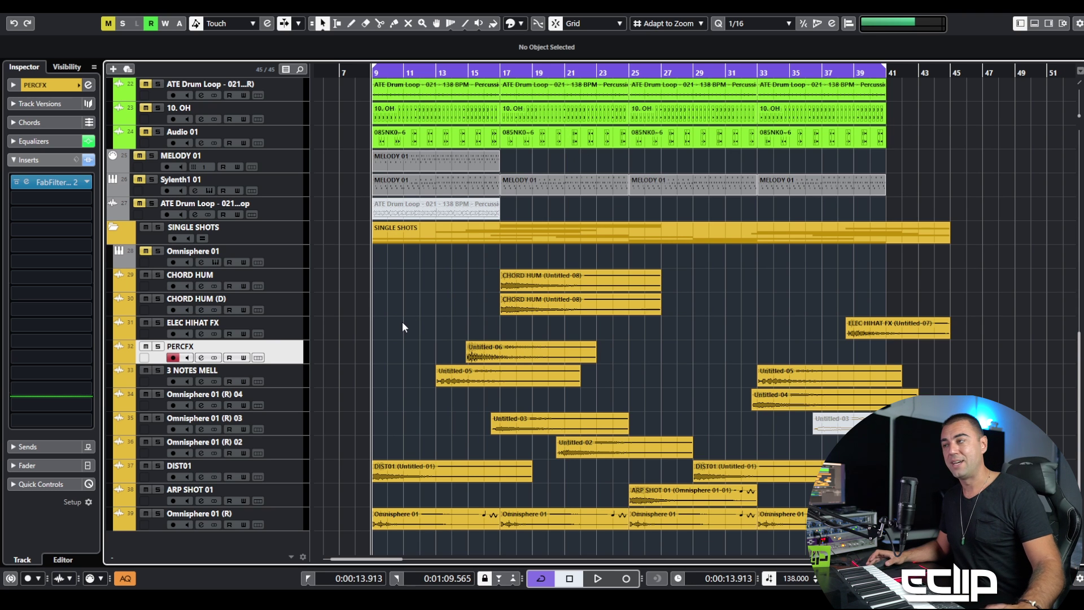
- Play the rearranged single shots with the groove from bar 9, and stop near bar 19
{"action": "key", "text": "space"}
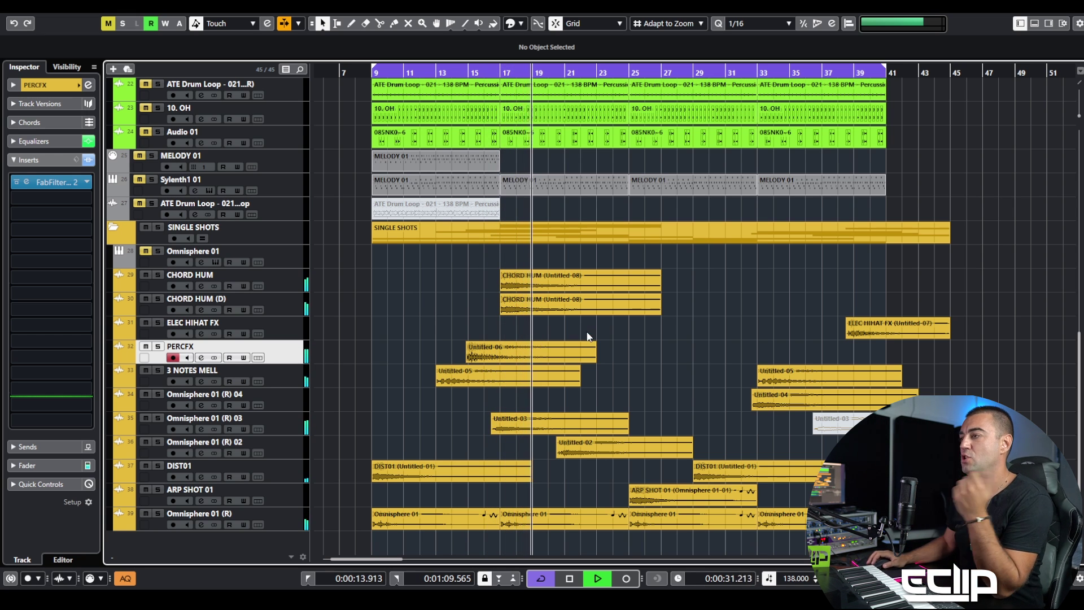
{"action": "key", "text": "space"}
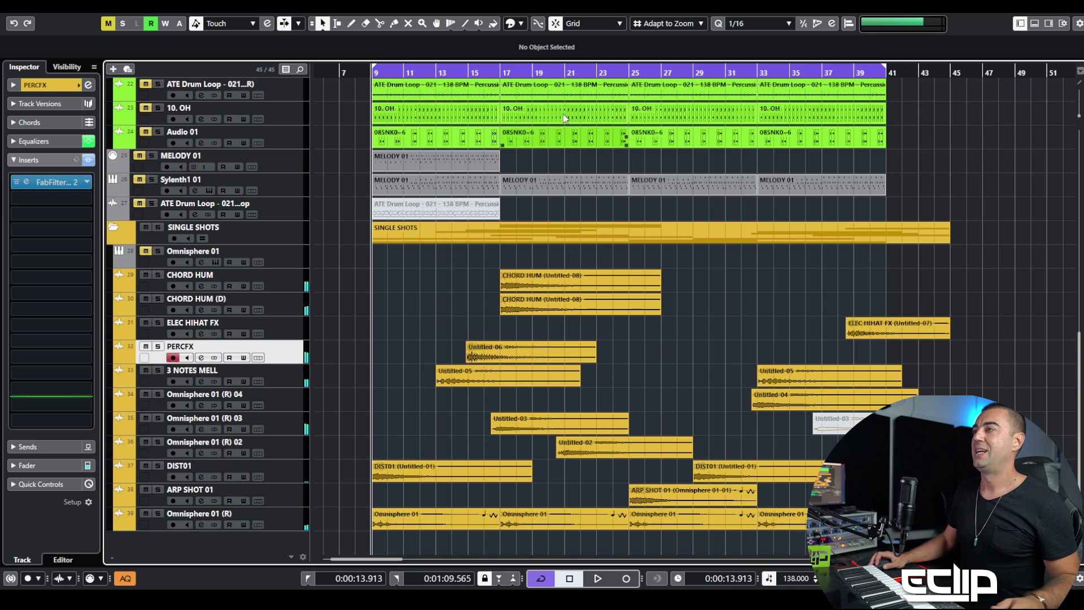
{"action": "left_click", "coordinate": [539, 205]}
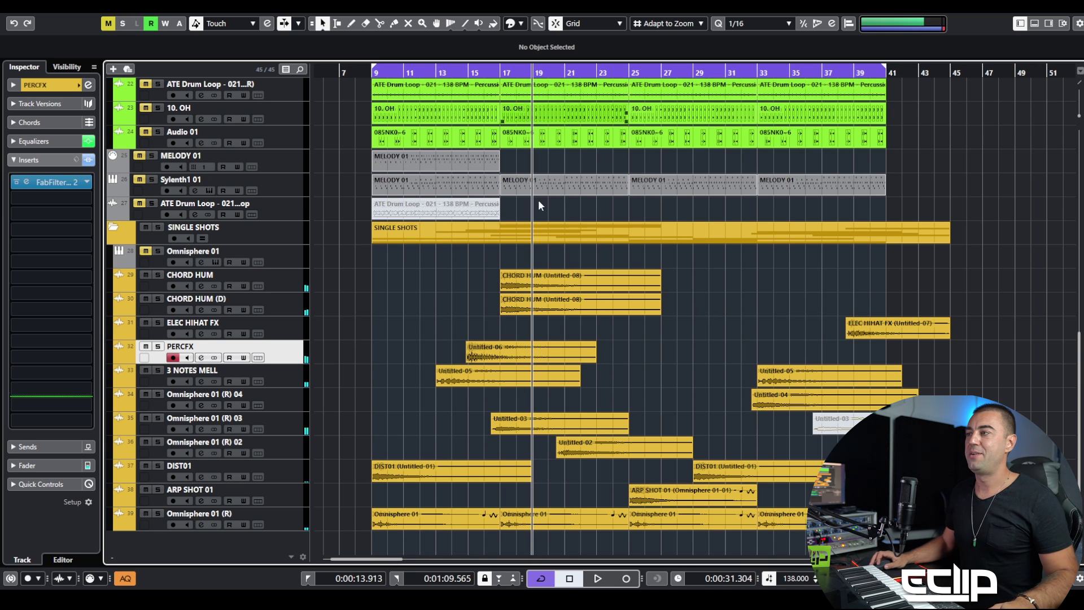
{"action": "left_click", "coordinate": [299, 332]}
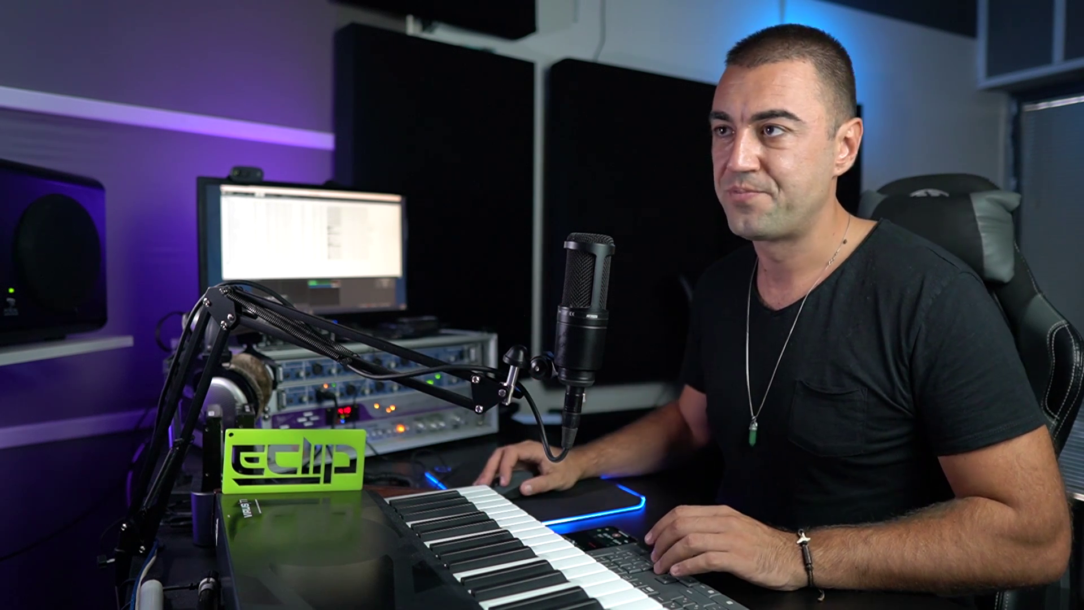
- Audition the tom samples in the Toms folder one after another, from KSHMR Tom 01 down to about Tom 10
{"action": "key", "text": "Down"}
{"action": "key", "text": "Down"}
{"action": "key", "text": "Down"}
{"action": "key", "text": "Down"}
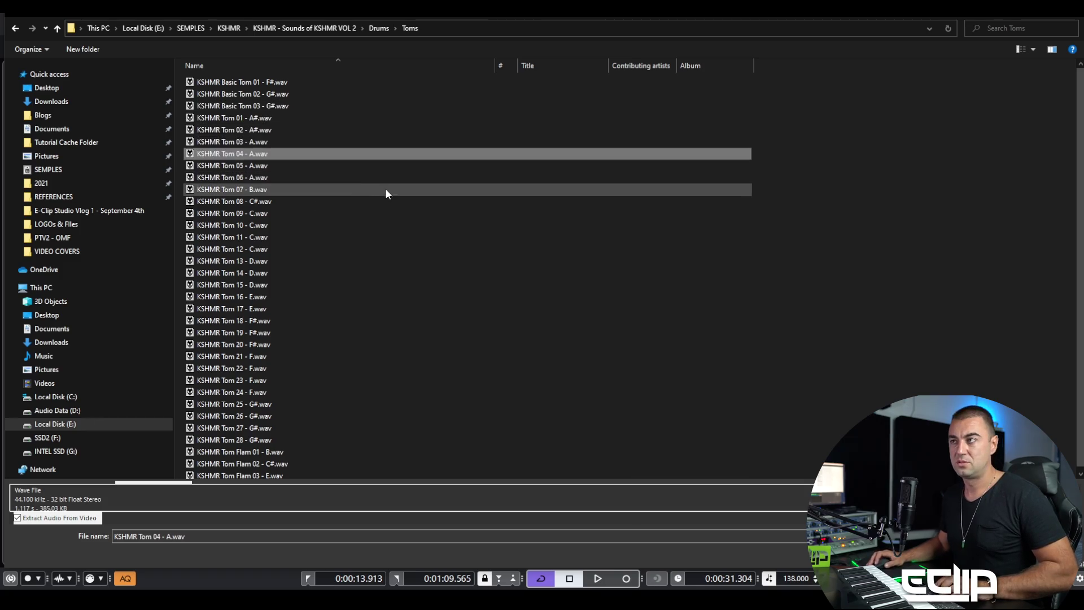
{"action": "key", "text": "Down"}
{"action": "key", "text": "Down"}
{"action": "key", "text": "Down"}
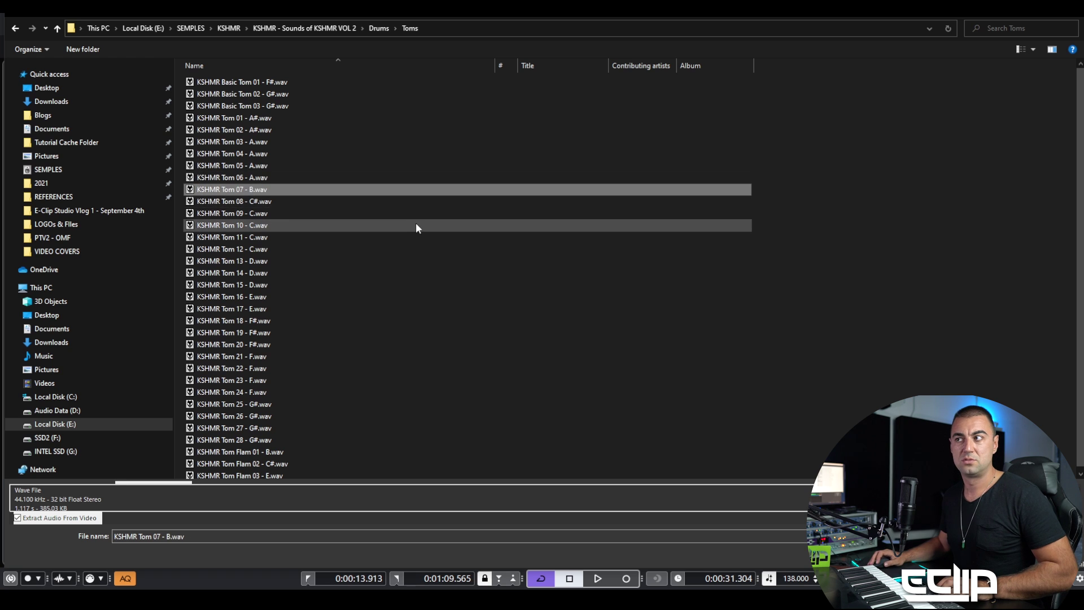
{"action": "key", "text": "Down"}
{"action": "key", "text": "Up"}
{"action": "key", "text": "Down"}
{"action": "key", "text": "Down"}
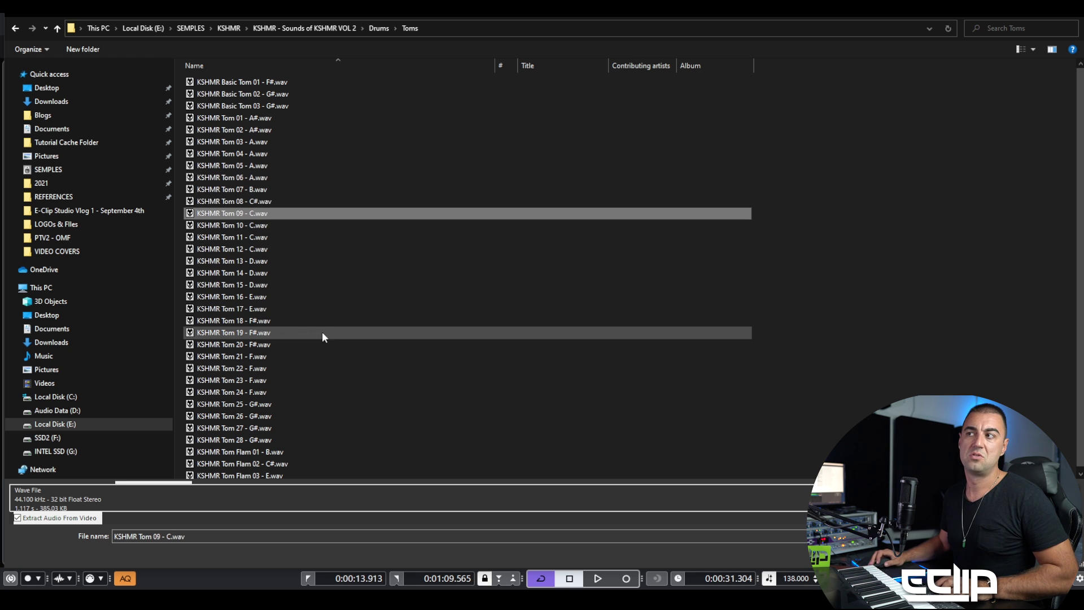
{"action": "key", "text": "Down"}
- Audition KSHMR Tom 17 and the samples from KSHMR Tom 25 to Tom 28
{"action": "left_click", "coordinate": [266, 310]}
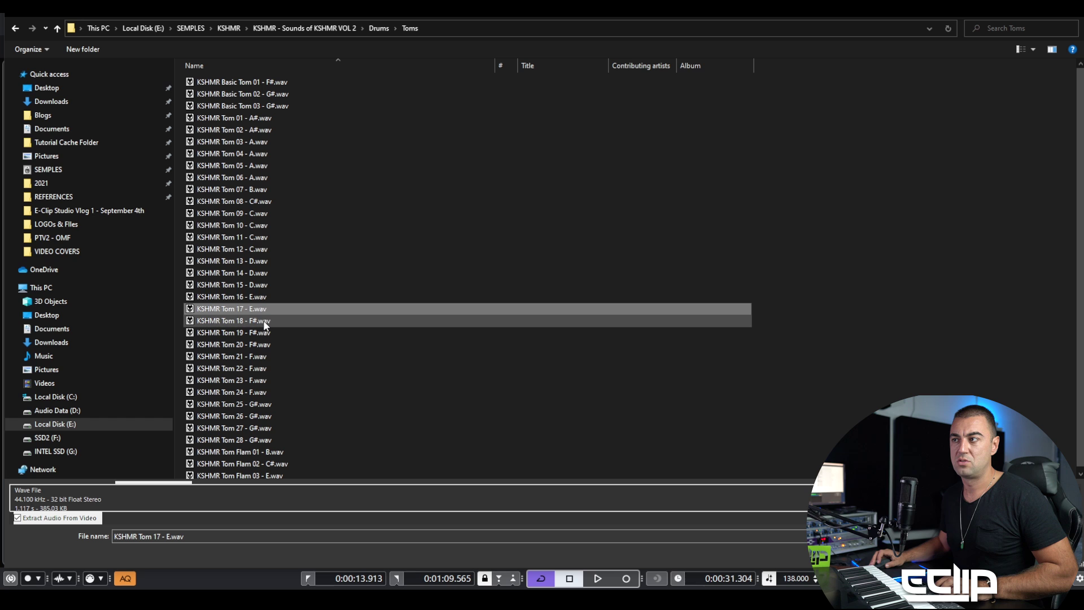
{"action": "left_click", "coordinate": [258, 406]}
{"action": "key", "text": "Down"}
{"action": "key", "text": "Down"}
{"action": "key", "text": "Down"}
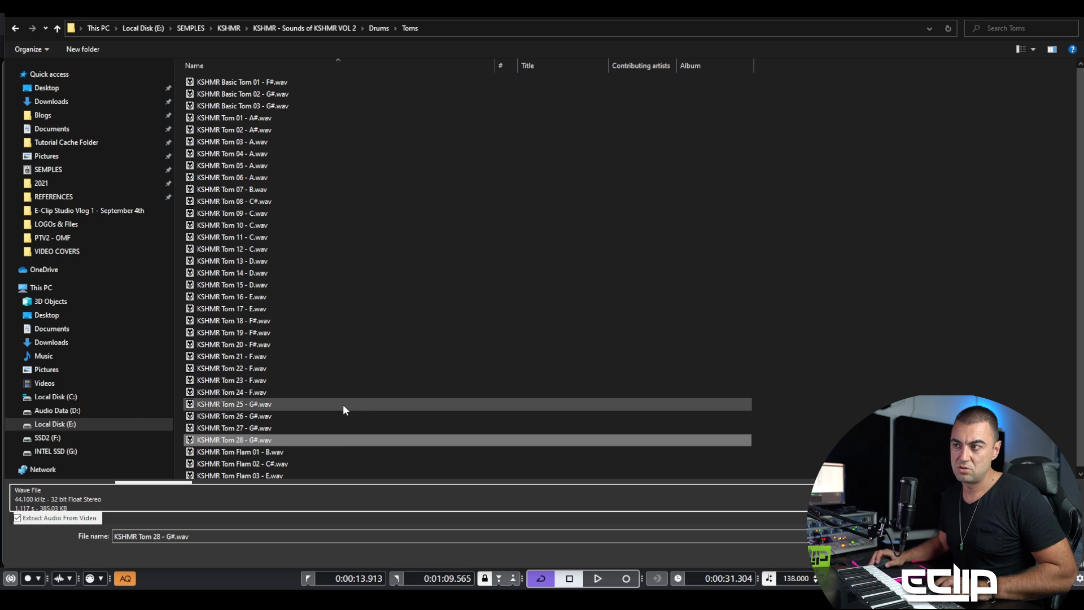
- Audition the toms in reverse order from KSHMR Tom 23 back to KSHMR Tom 07
{"action": "left_click", "coordinate": [264, 380]}
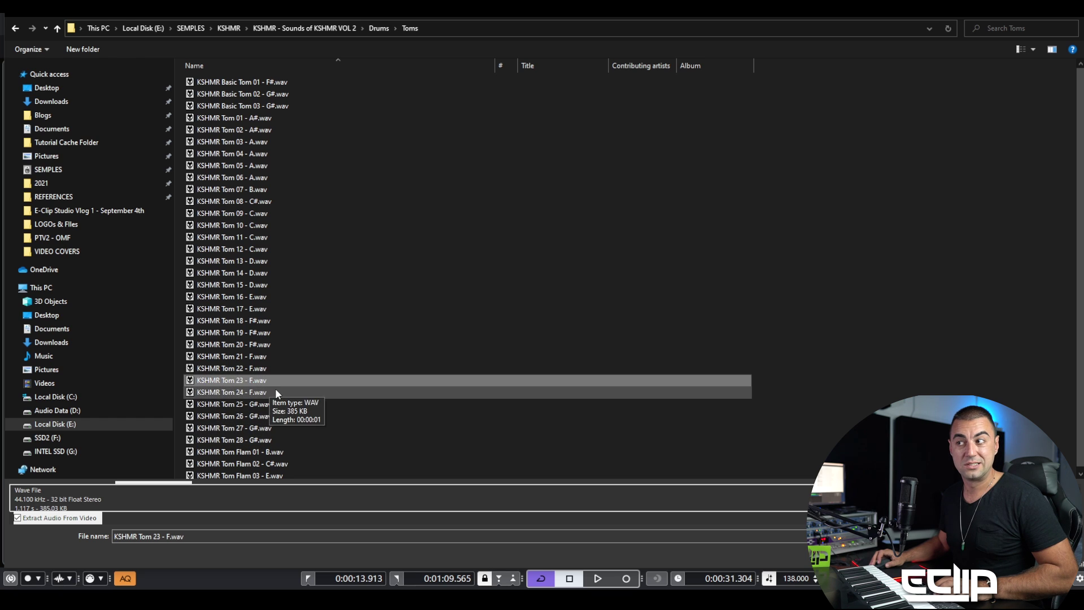
{"action": "key", "text": "Up"}
{"action": "key", "text": "Up"}
{"action": "key", "text": "Up"}
{"action": "key", "text": "Up"}
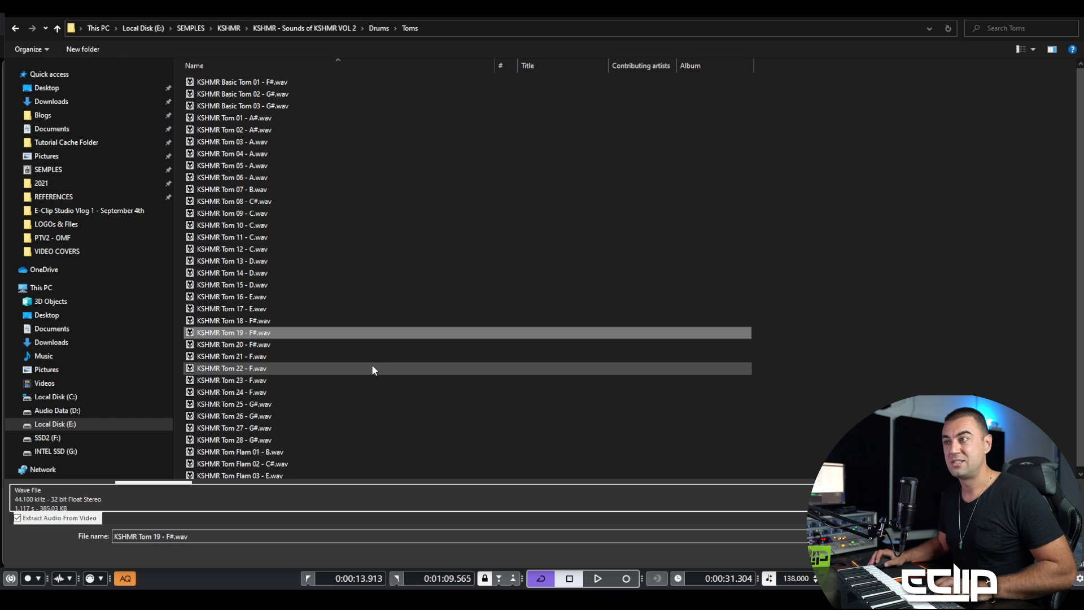
{"action": "key", "text": "Up"}
{"action": "key", "text": "Up"}
{"action": "key", "text": "Up"}
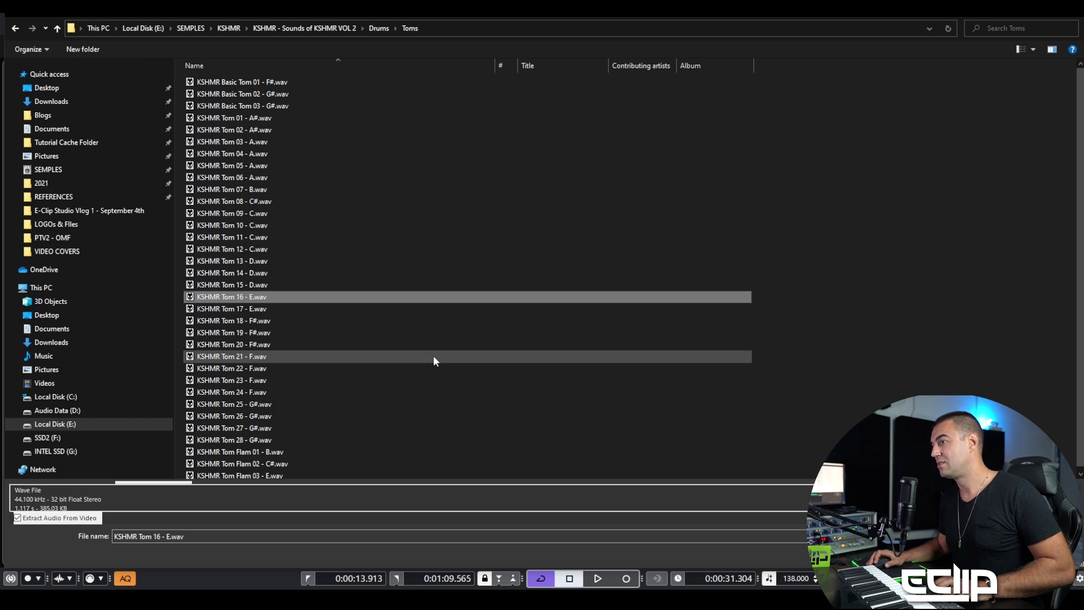
{"action": "key", "text": "Up"}
{"action": "key", "text": "Up"}
{"action": "key", "text": "Up"}
{"action": "key", "text": "Up"}
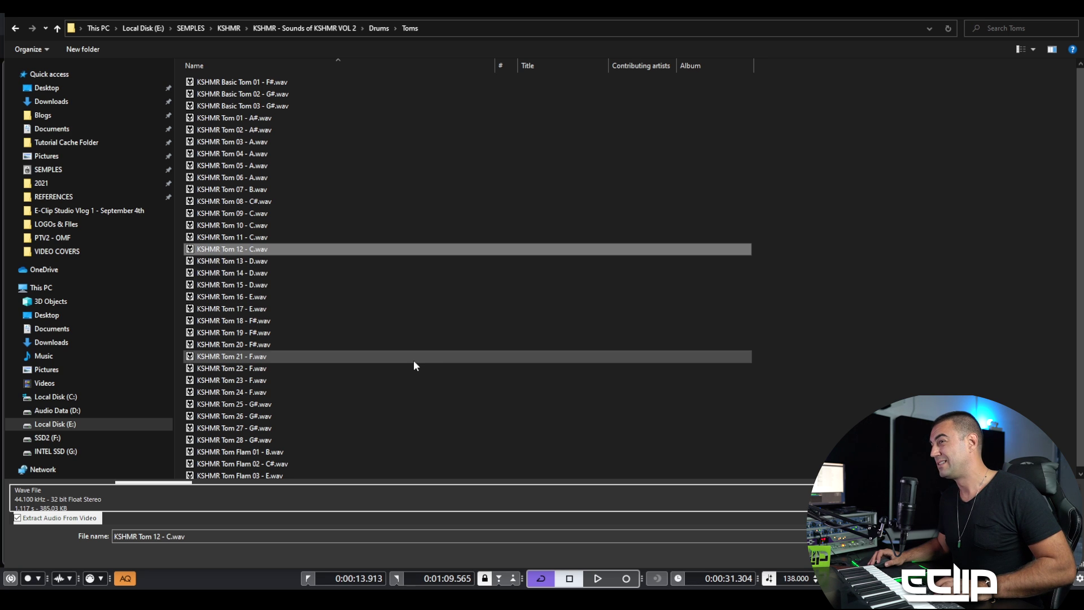
{"action": "key", "text": "Up"}
{"action": "key", "text": "Up"}
{"action": "key", "text": "Up"}
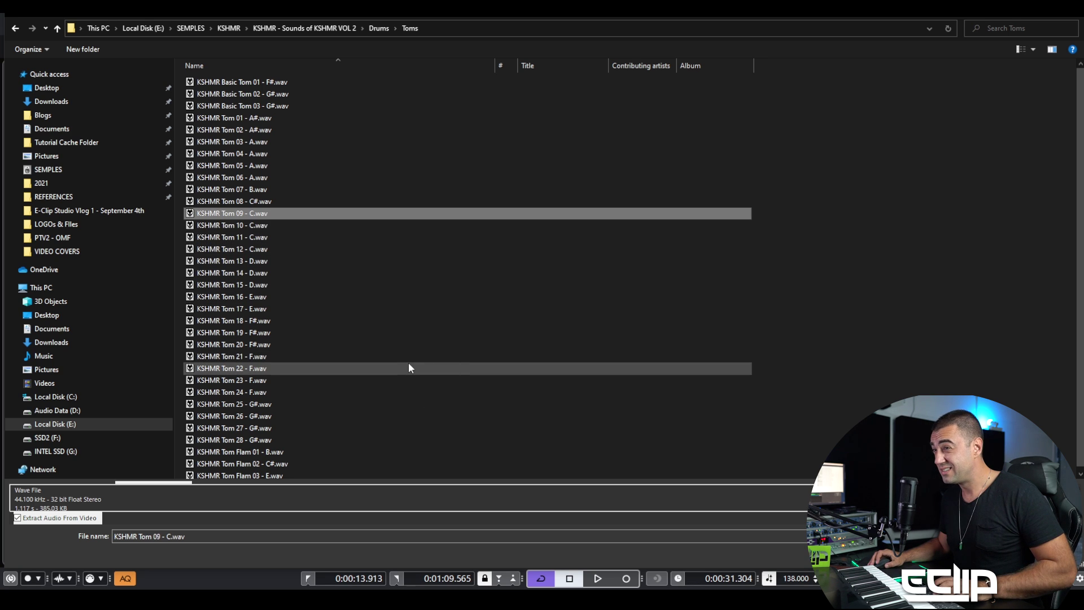
{"action": "key", "text": "Up"}
{"action": "key", "text": "Up"}
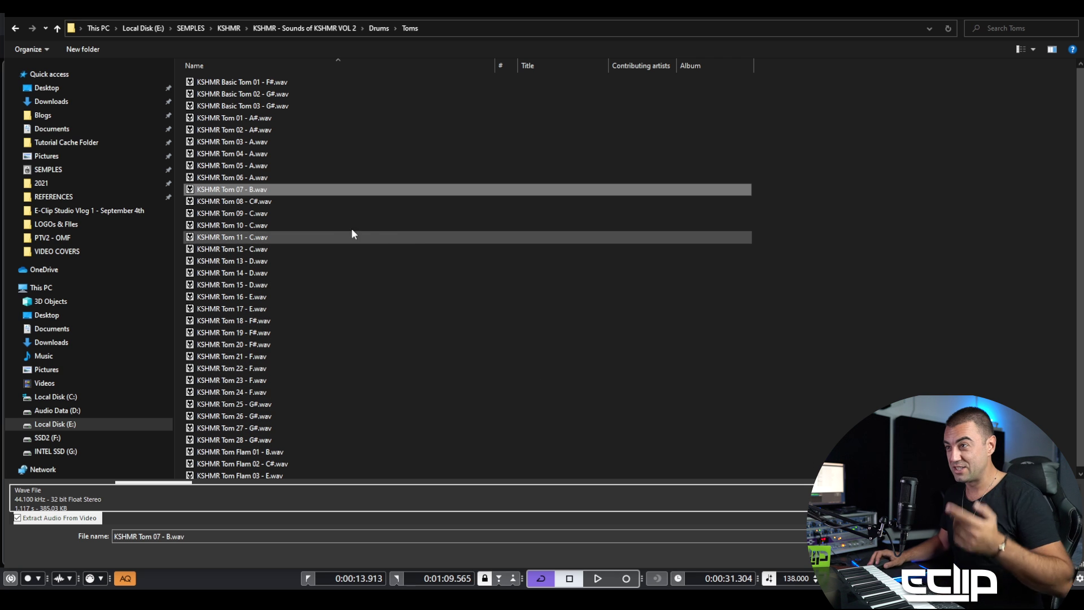
- Import KSHMR Tom 07 - B.wav into the project, copying the file to the project folder
{"action": "double_click", "coordinate": [265, 190]}
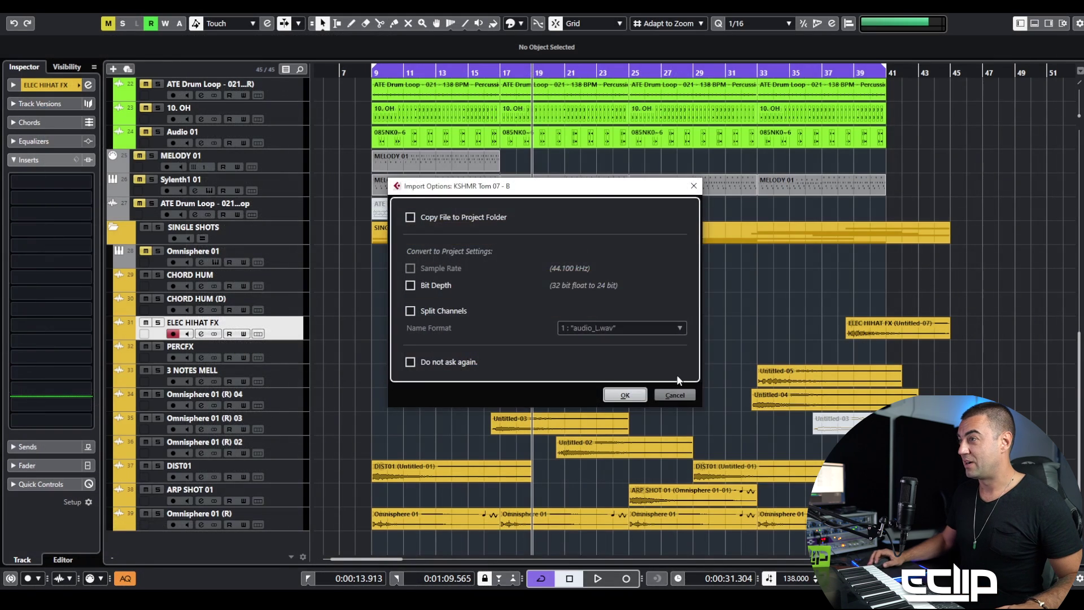
{"action": "left_click", "coordinate": [422, 220]}
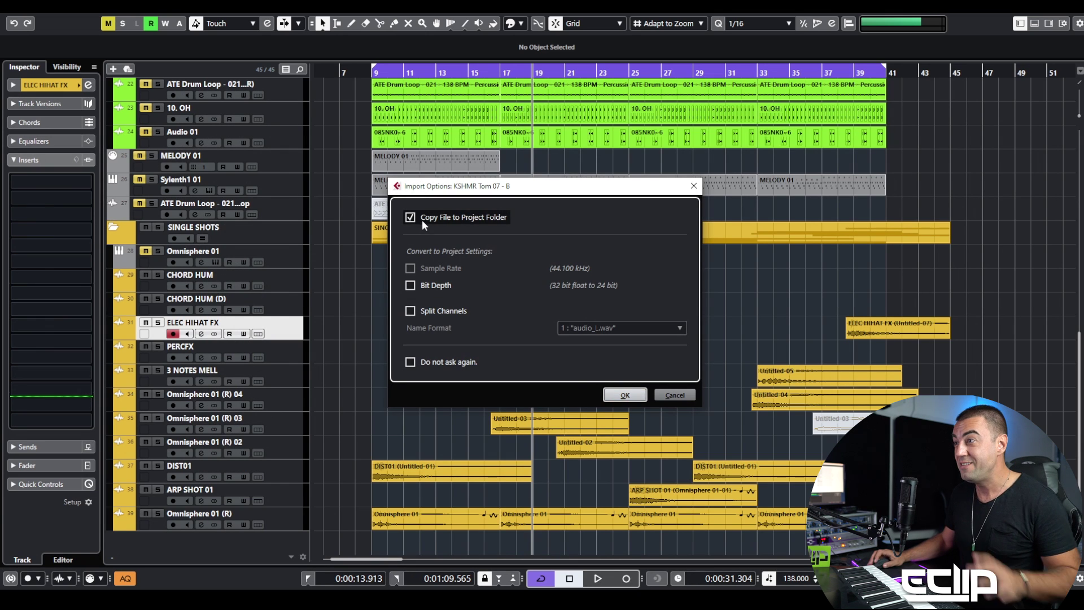
{"action": "left_click", "coordinate": [625, 394]}
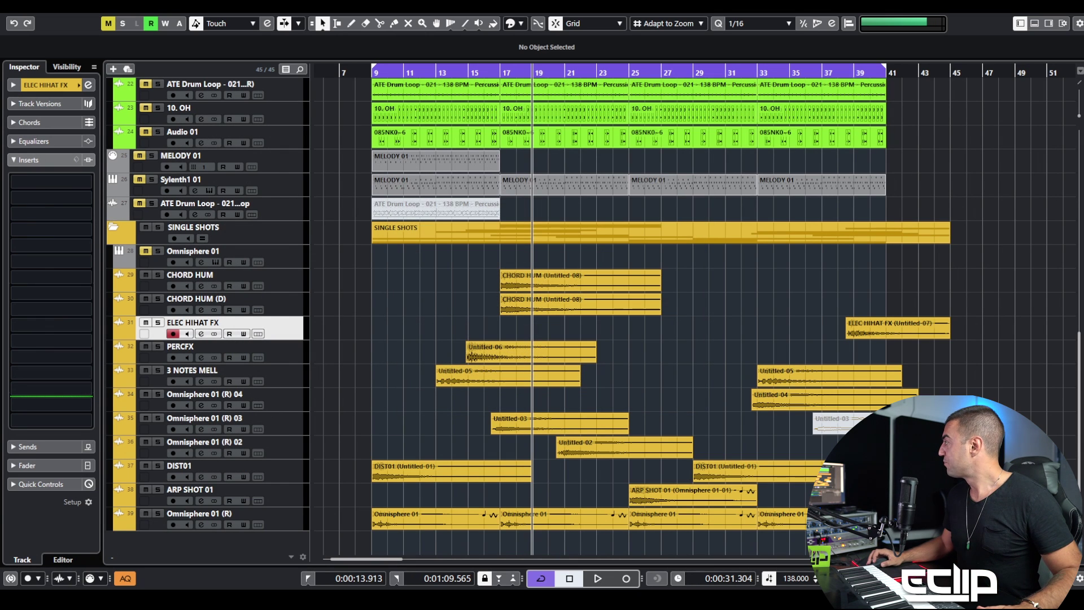
- Move the imported tom event from the ELEC HIHAT FX track to a new audio track below it, keeping it at bar 19
{"action": "left_click_drag", "start_coordinate": [605, 289], "coordinate": [537, 332]}
{"action": "left_click", "coordinate": [561, 324]}
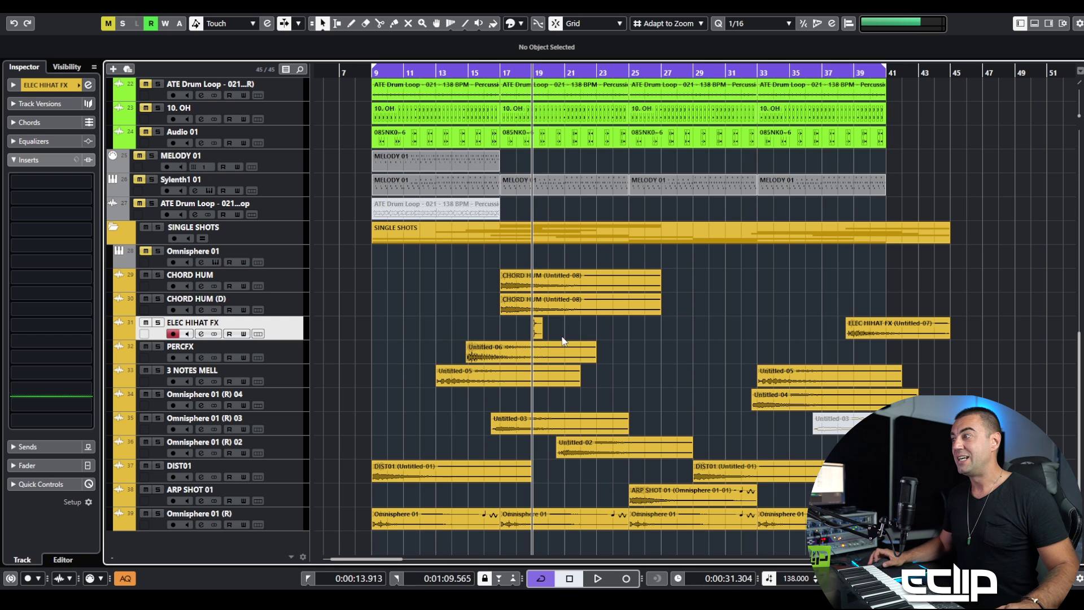
{"action": "left_click", "coordinate": [536, 331]}
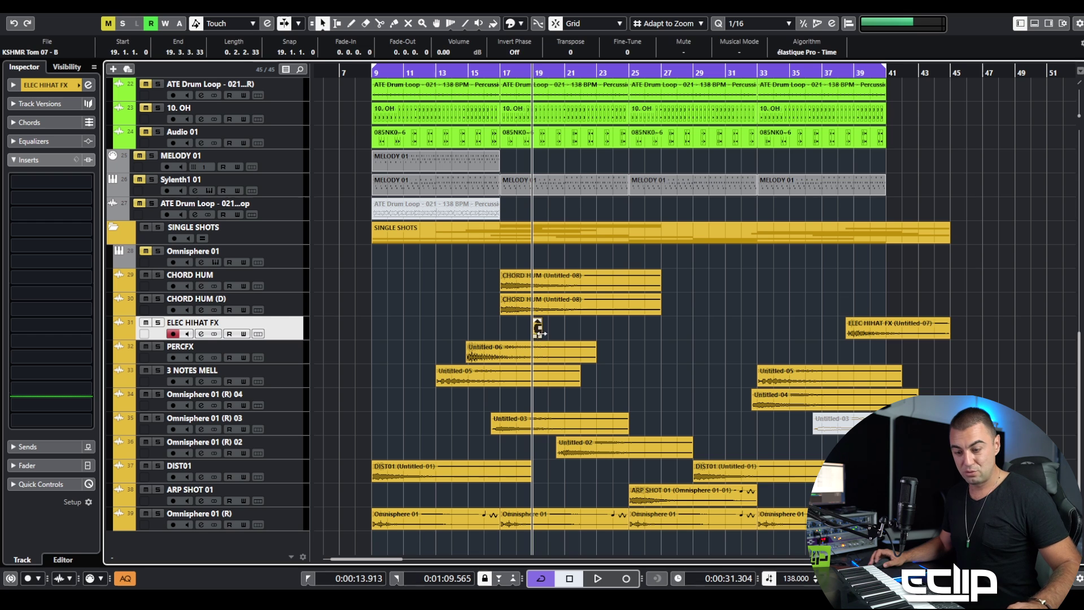
{"action": "key", "text": "Delete"}
{"action": "right_click", "coordinate": [287, 335]}
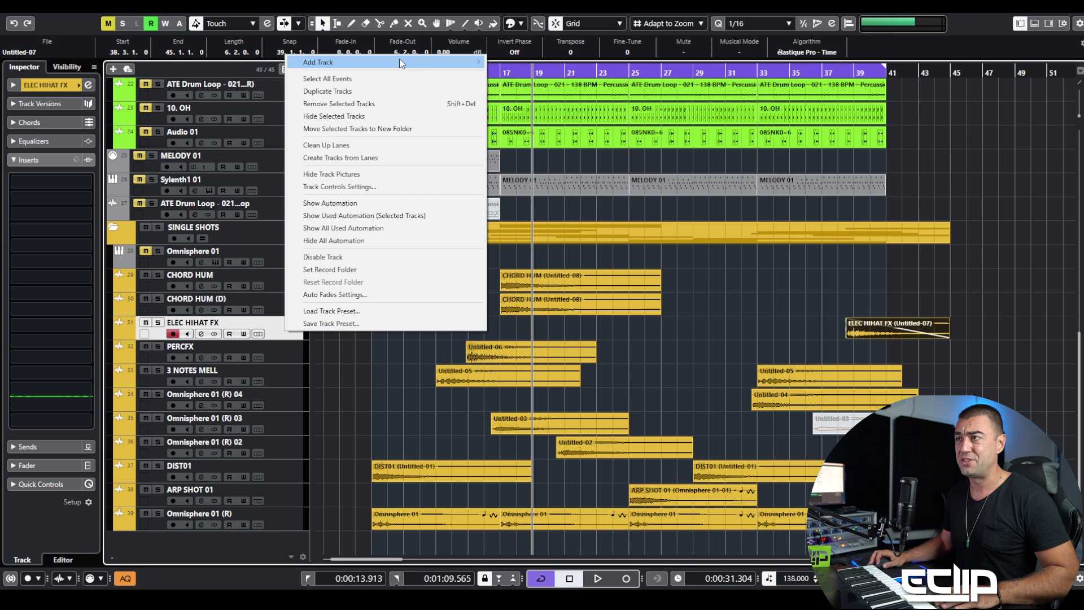
{"action": "mouse_move", "coordinate": [400, 61]}
{"action": "left_click", "coordinate": [549, 175]}
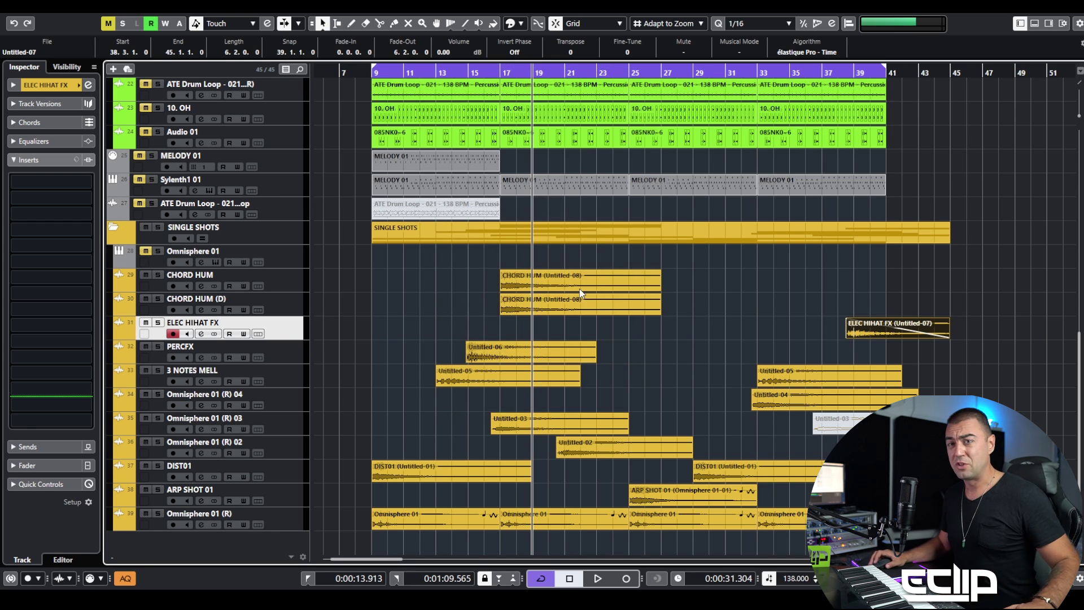
{"action": "key", "text": "ctrl+v"}
- Extend the end of the KSHMR Tom 07 event to about beat 4 of bar 19
{"action": "key", "text": "h"}
{"action": "key", "text": "h"}
{"action": "key", "text": "h"}
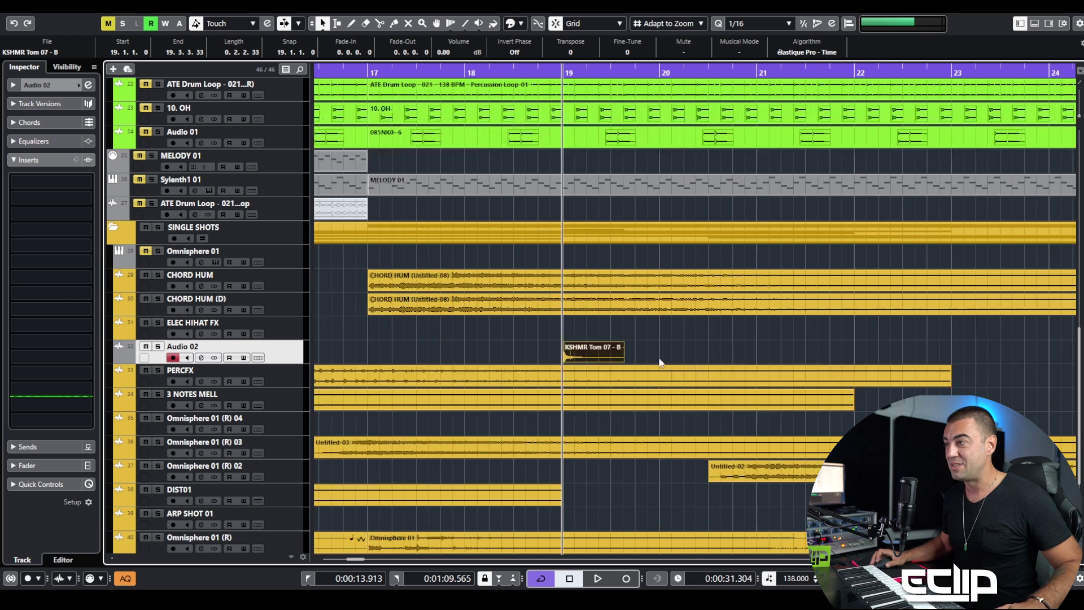
{"action": "scroll", "coordinate": [599, 362], "scroll_direction": "up", "scroll_amount": 3}
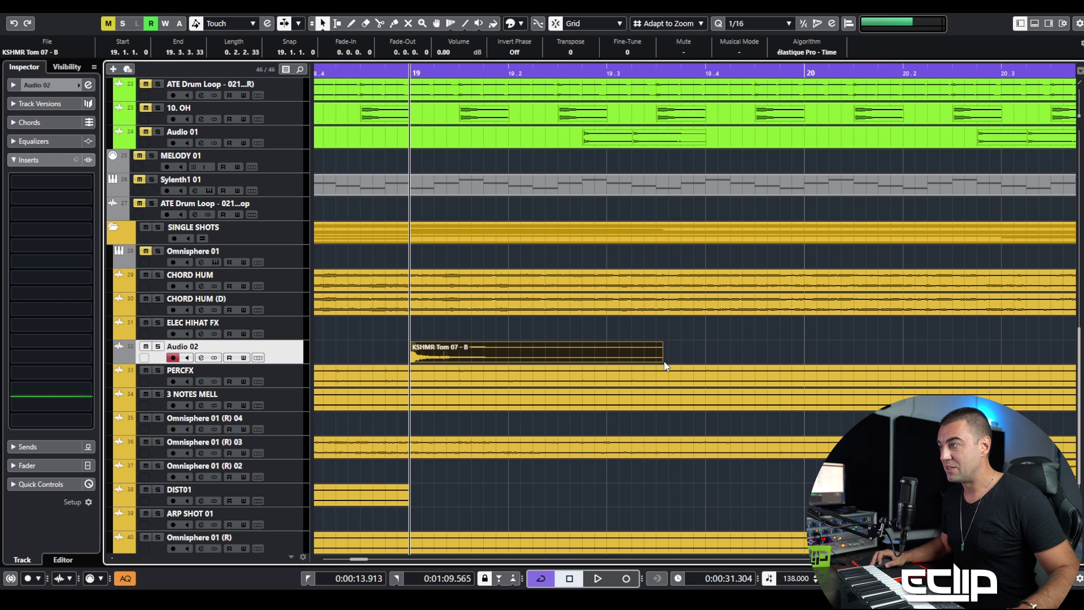
{"action": "left_click_drag", "start_coordinate": [661, 360], "coordinate": [702, 361]}
{"action": "key", "text": "ctrl+d"}
{"action": "scroll", "coordinate": [548, 340], "scroll_direction": "down", "scroll_amount": 6}
{"action": "left_click", "coordinate": [637, 332]}
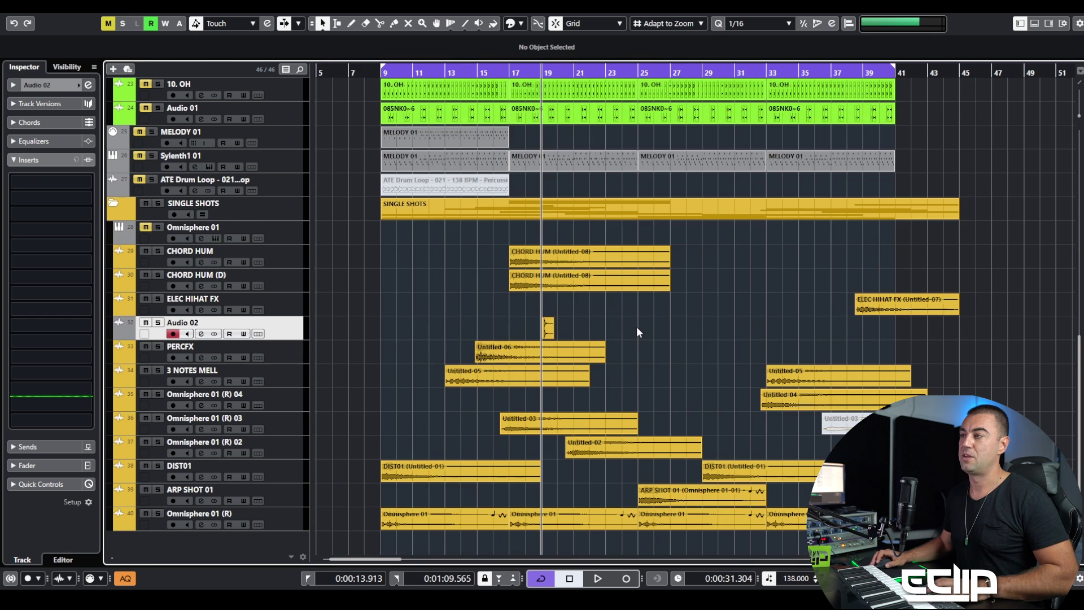
- Play the arrangement from bar 9, and meanwhile rename the new tom track TOMS and colour it yellow-orange like its neighbours
{"action": "key", "text": "space"}
{"action": "double_click", "coordinate": [212, 323]}
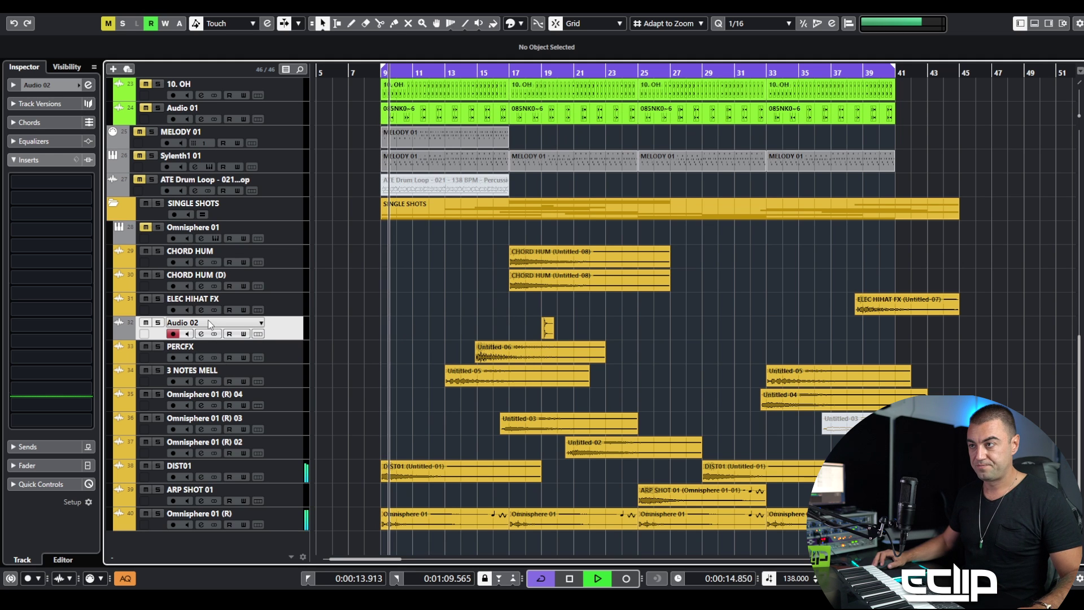
{"action": "type", "text": "TOMS"}
{"action": "key", "text": "Return"}
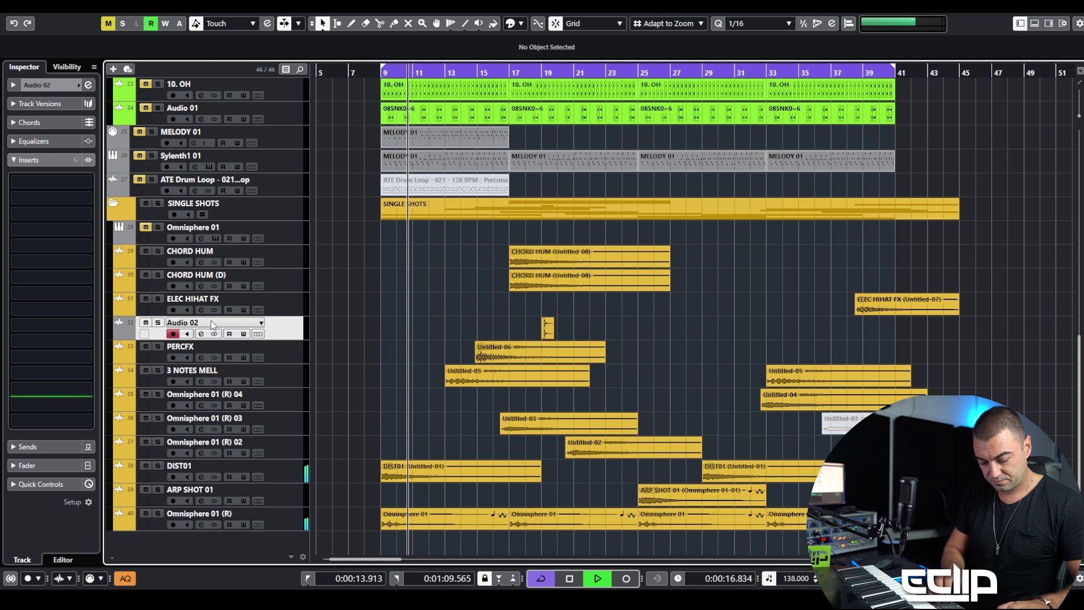
{"action": "key", "text": "ctrl+shift+c"}
{"action": "left_click", "coordinate": [518, 278]}
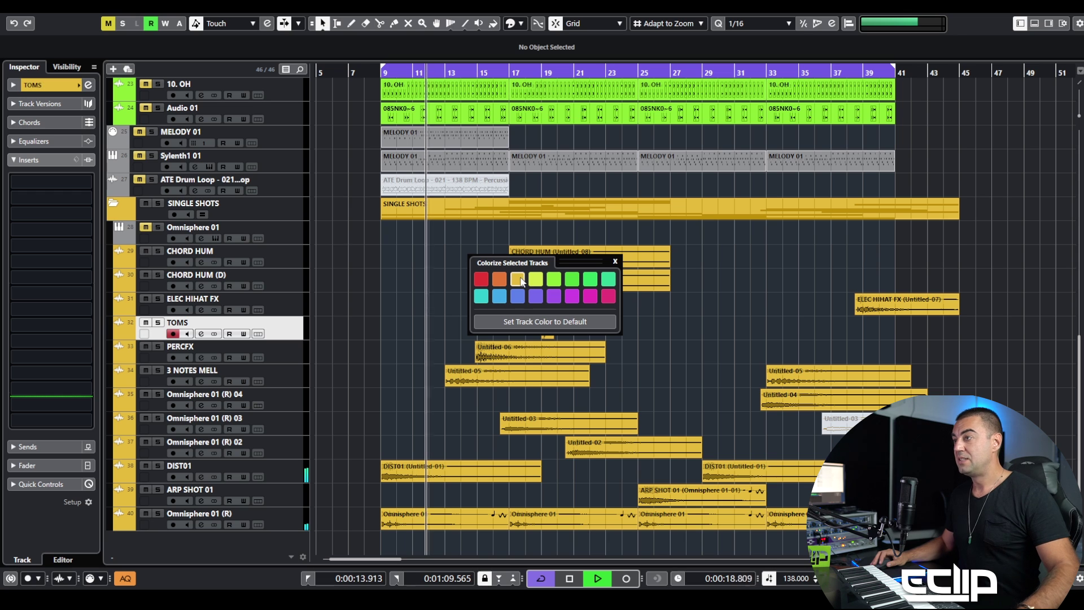
{"action": "left_click", "coordinate": [616, 262]}
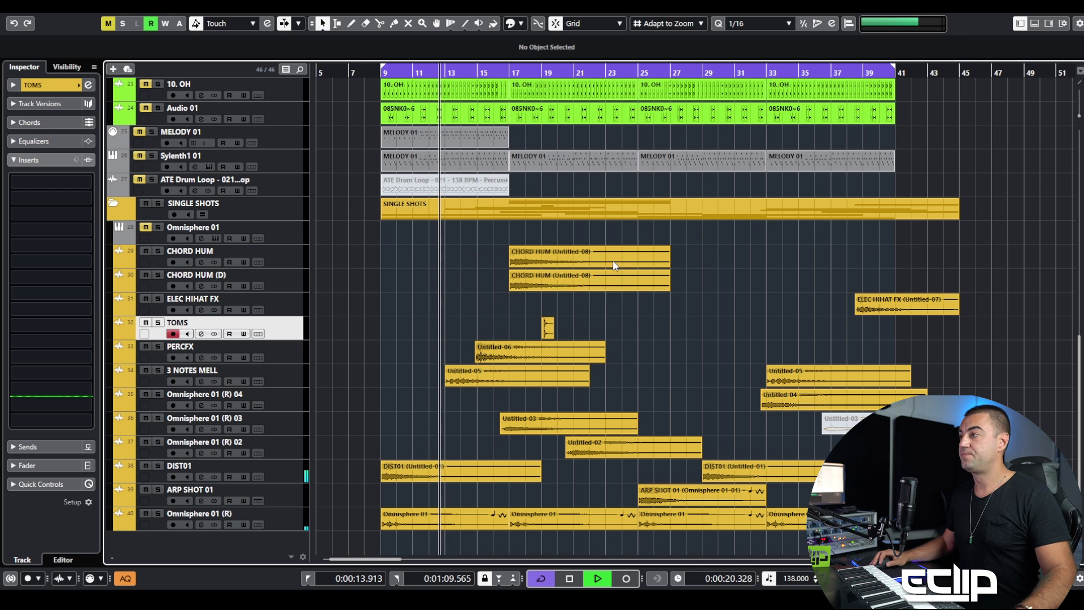
- Stop playback after the tom hit at bar 19, solo the TOMS track and check its channel settings
{"action": "left_click", "coordinate": [363, 353]}
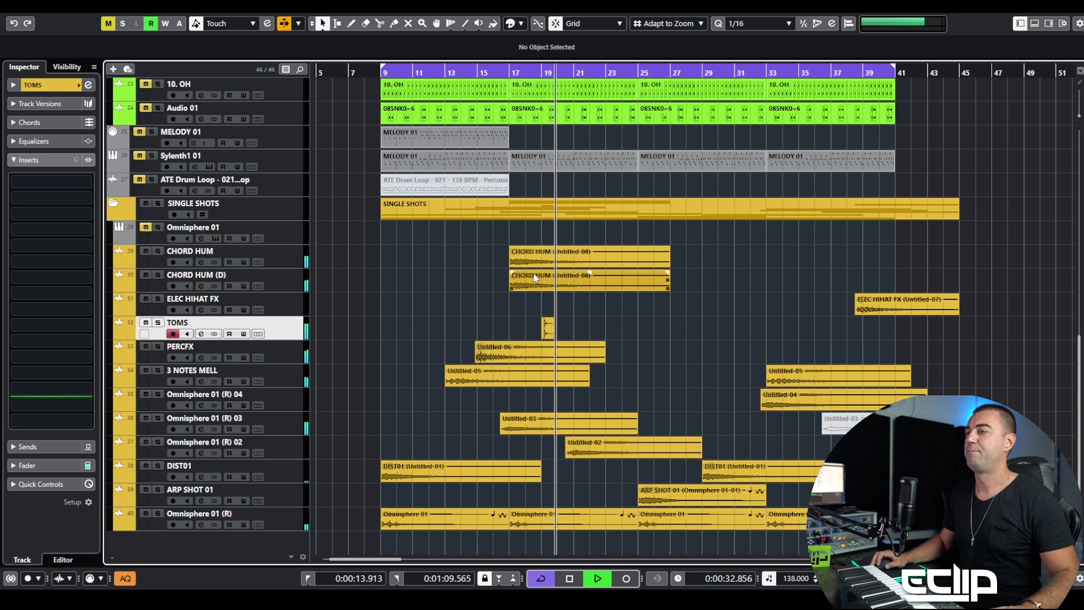
{"action": "key", "text": "space"}
{"action": "key", "text": "s"}
{"action": "key", "text": "e"}
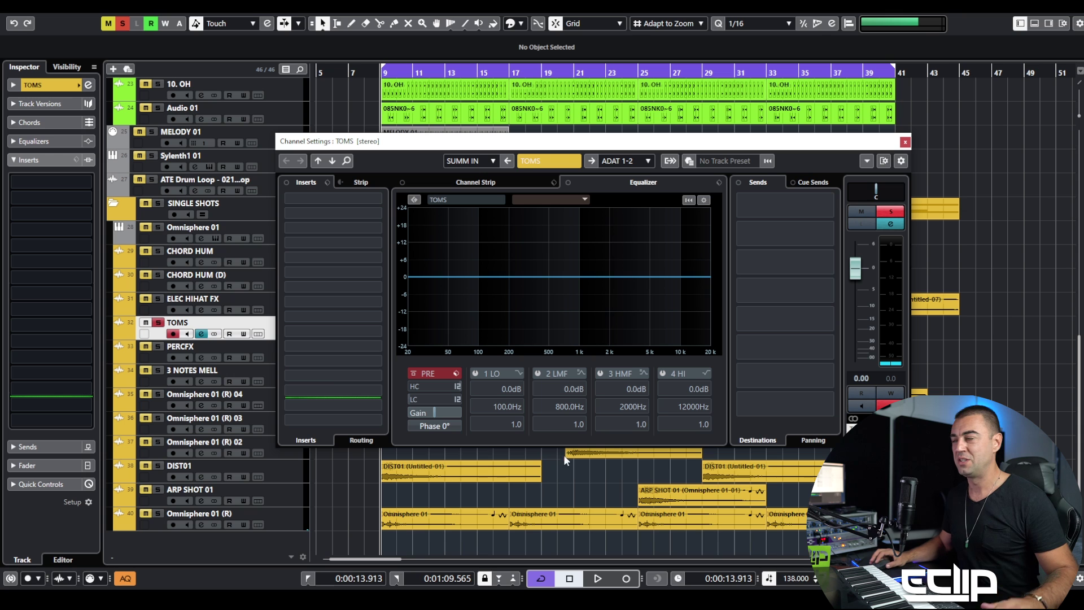
{"action": "left_click", "coordinate": [905, 142]}
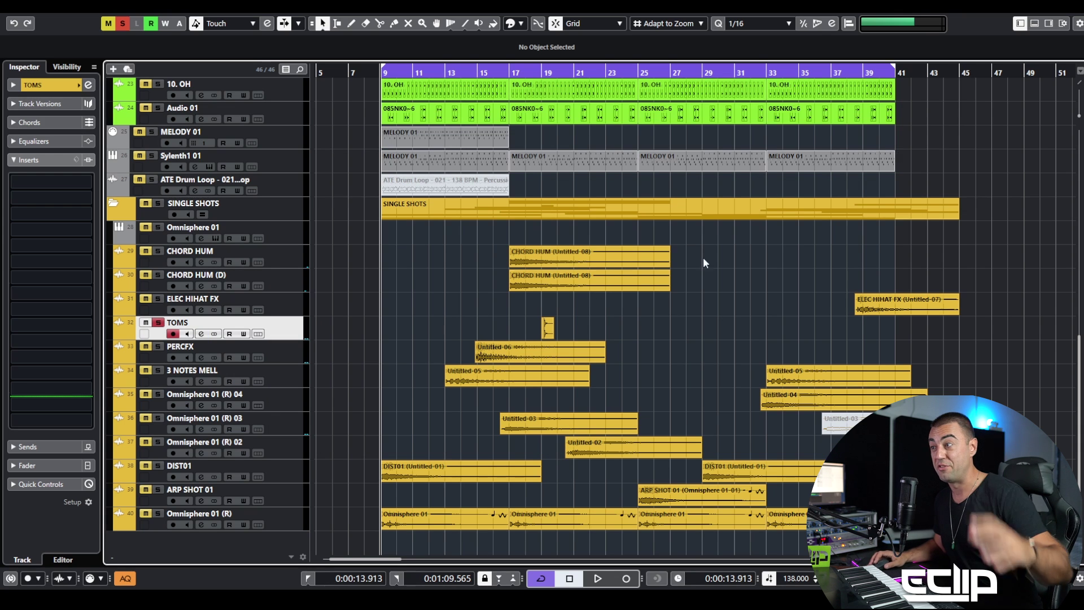
- Insert the Blackhole reverb on the TOMS track and solo the track
{"action": "left_click", "coordinate": [54, 184]}
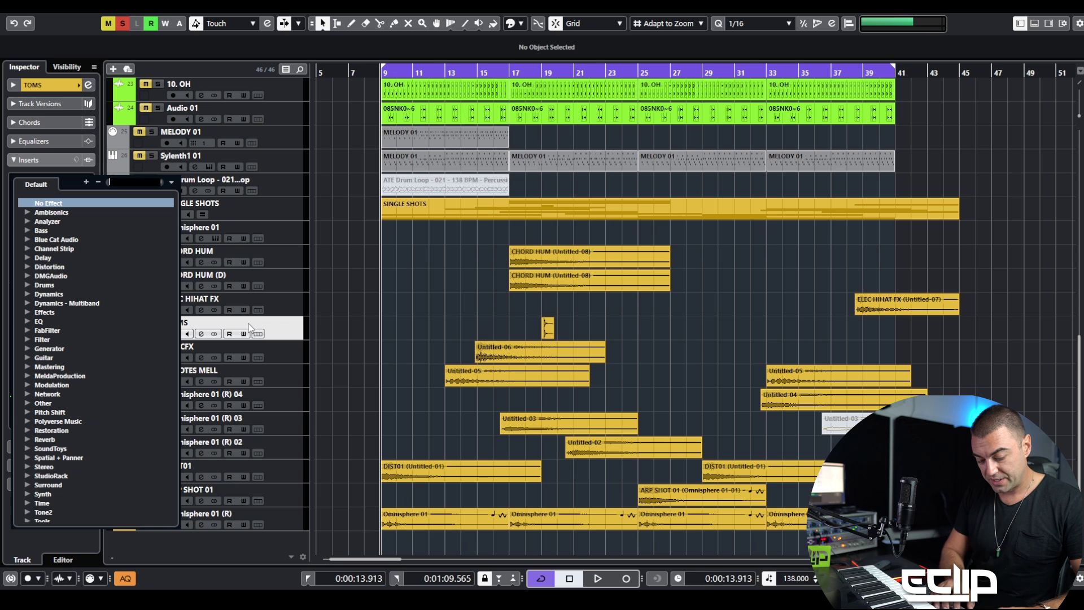
{"action": "type", "text": "bl"}
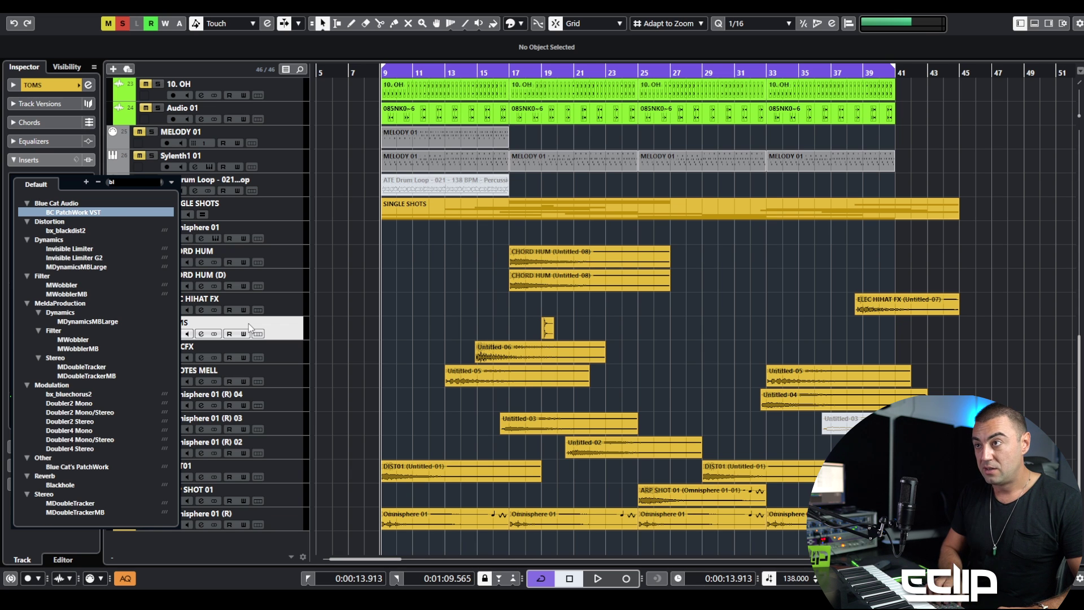
{"action": "type", "text": "ack"}
{"action": "key", "text": "Return"}
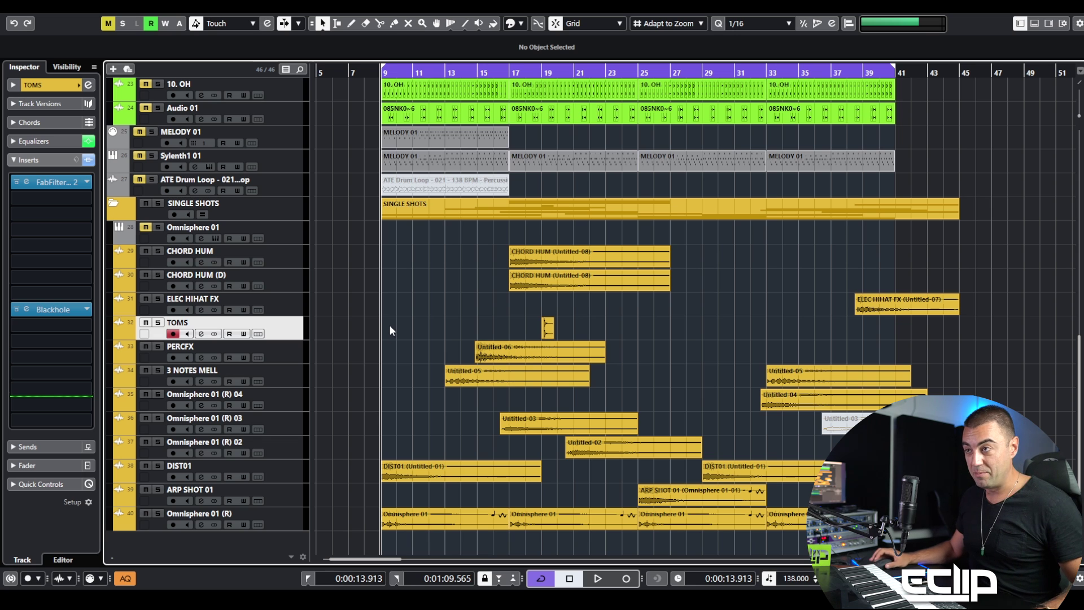
{"action": "key", "text": "s"}
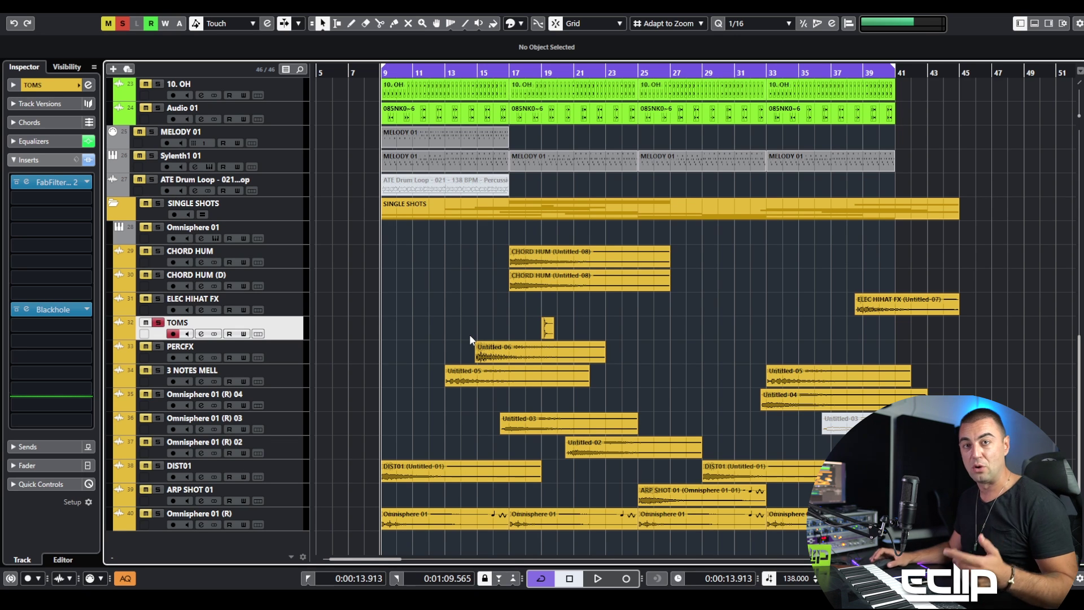